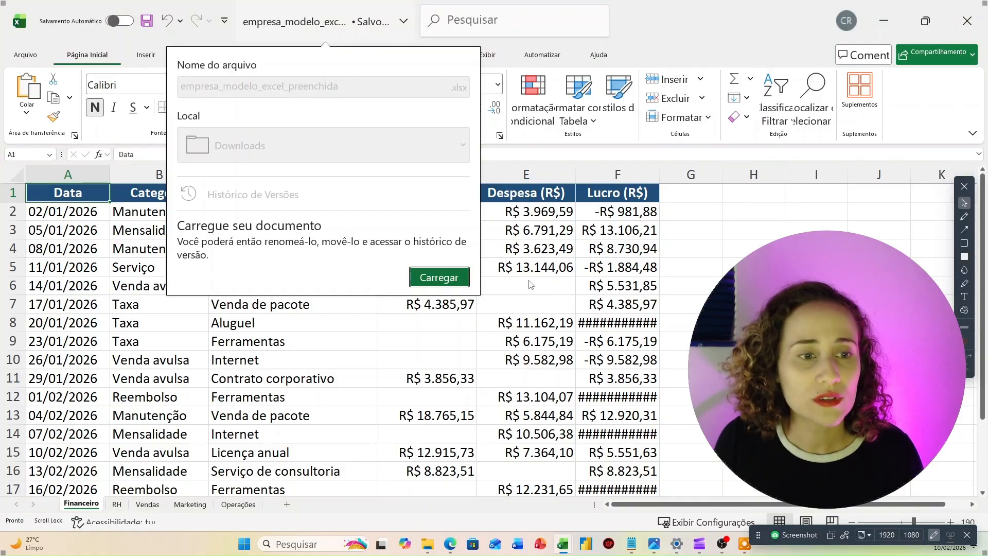
# - Dismiss the file details pop-up and outline the sheet tabs with a temporary red annotation rectangle, clearing it again
pyautogui.click(774, 225)
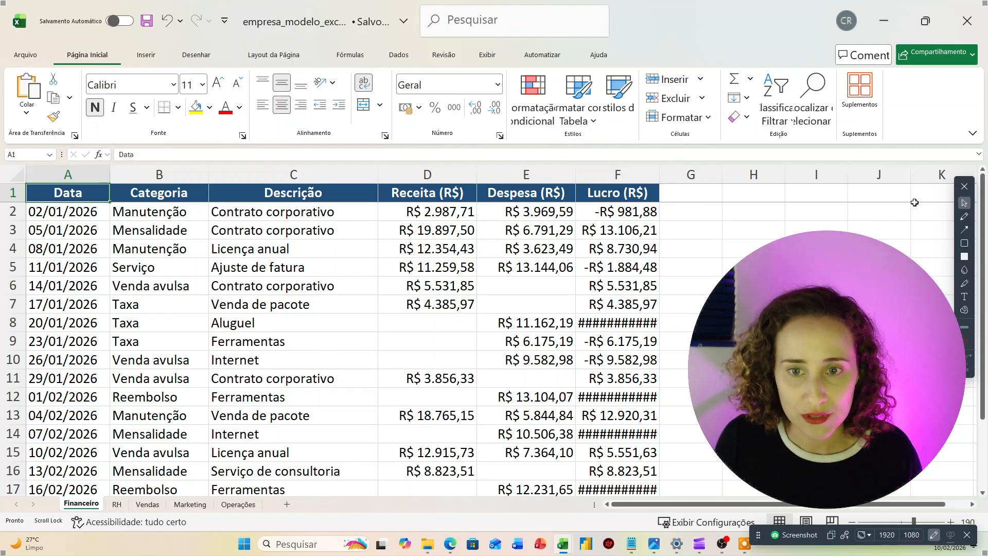
pyautogui.click(964, 243)
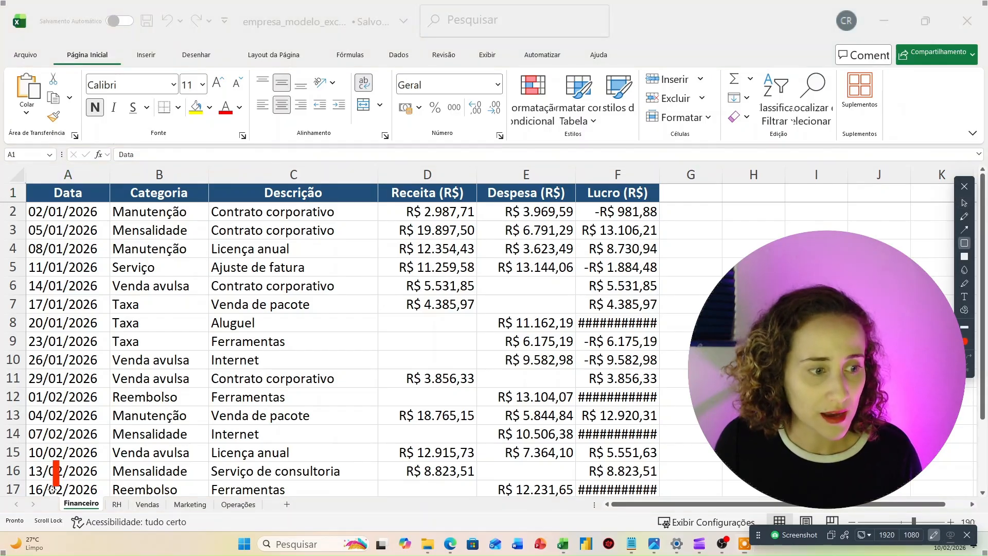
pyautogui.moveTo(54, 472)
pyautogui.mouseDown()
pyautogui.moveTo(187, 533)
pyautogui.moveTo(286, 529)
pyautogui.mouseUp()
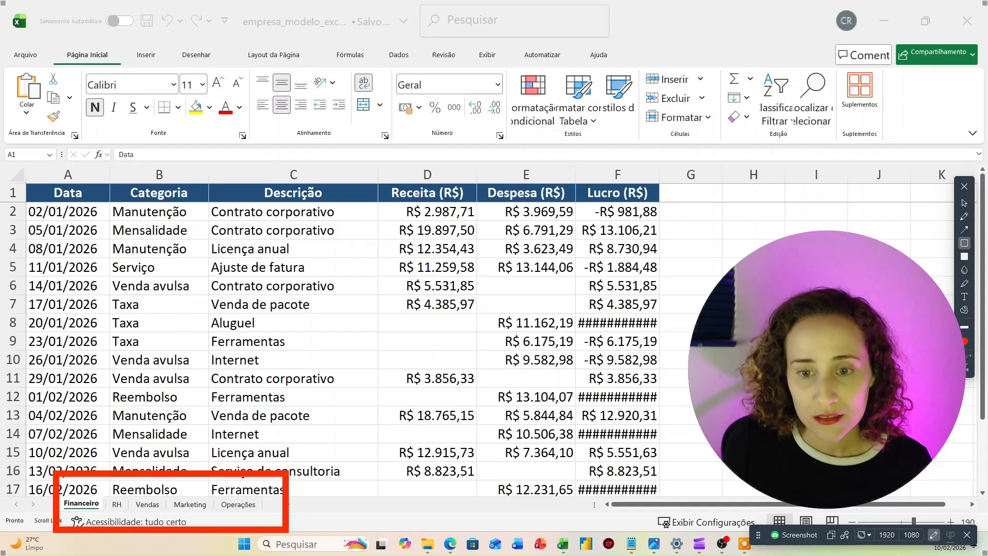
pyautogui.click(967, 372)
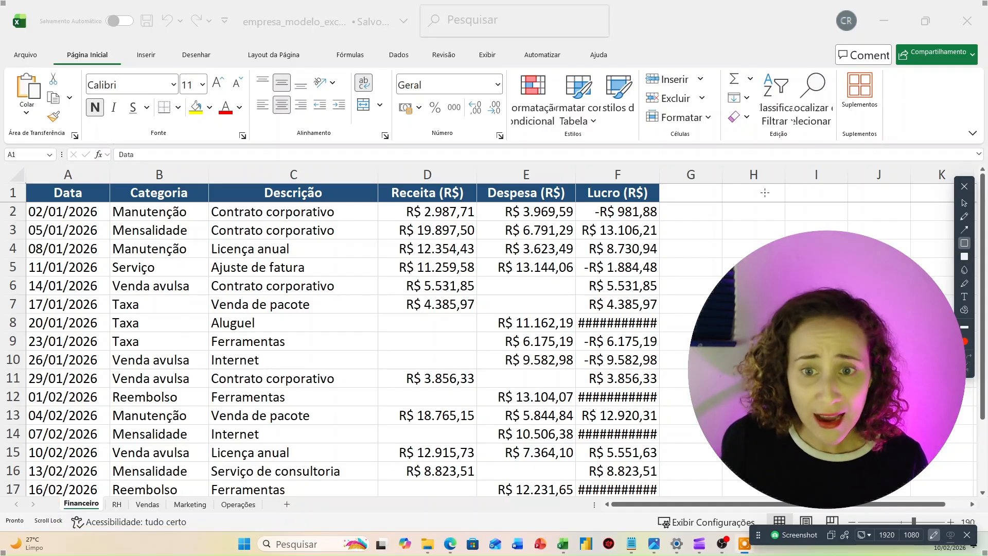
pyautogui.click(964, 203)
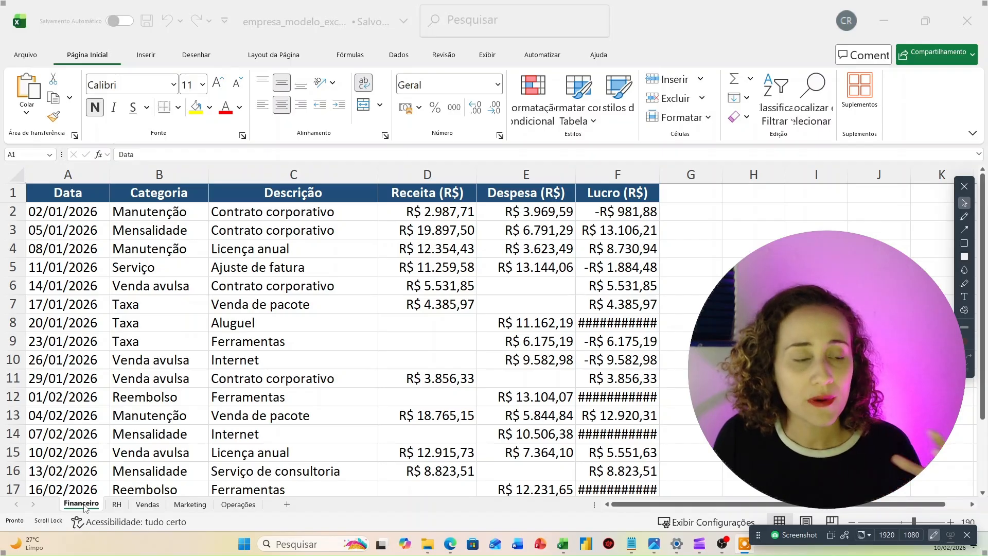
# - Review the RH, Vendas, Marketing and Operações sheets one after another, and return to the Financeiro sheet
pyautogui.click(117, 507)
pyautogui.click(117, 507)
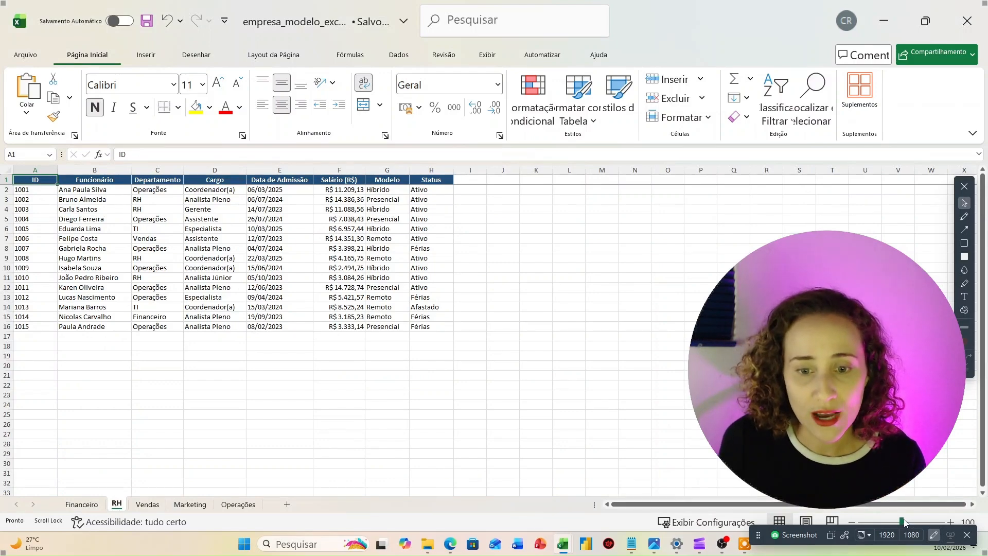
pyautogui.moveTo(905, 523); pyautogui.dragTo(912, 523)
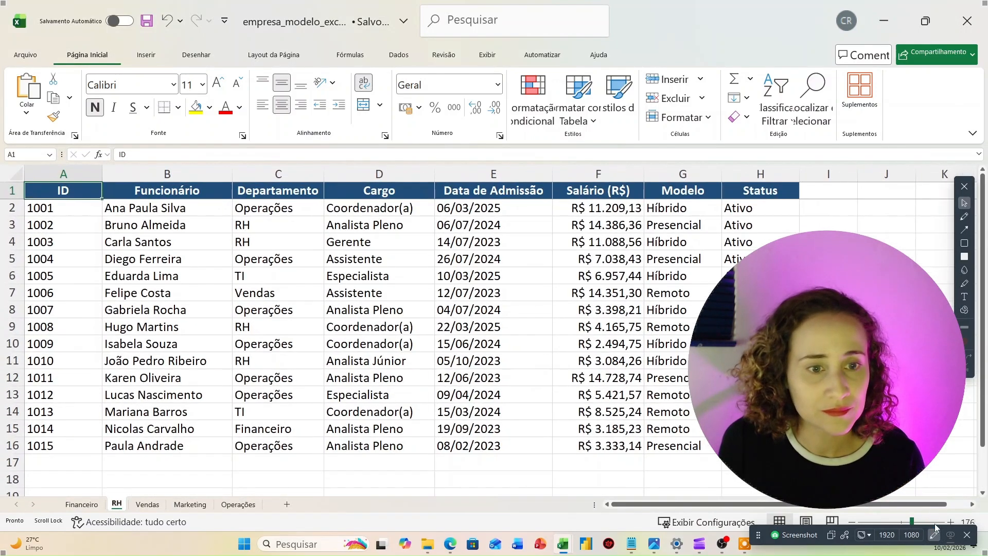
pyautogui.click(147, 504)
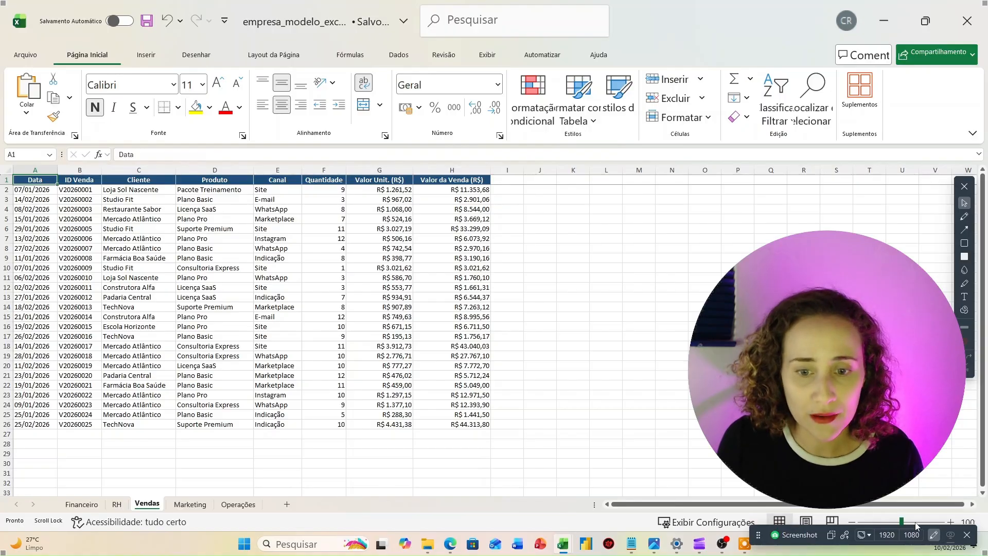
pyautogui.click(917, 523)
pyautogui.click(190, 504)
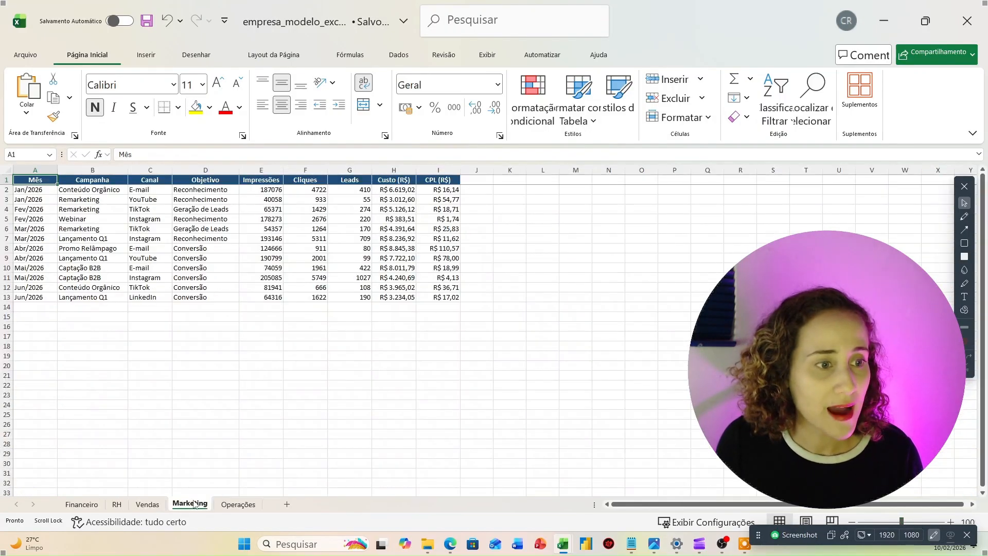
pyautogui.click(238, 507)
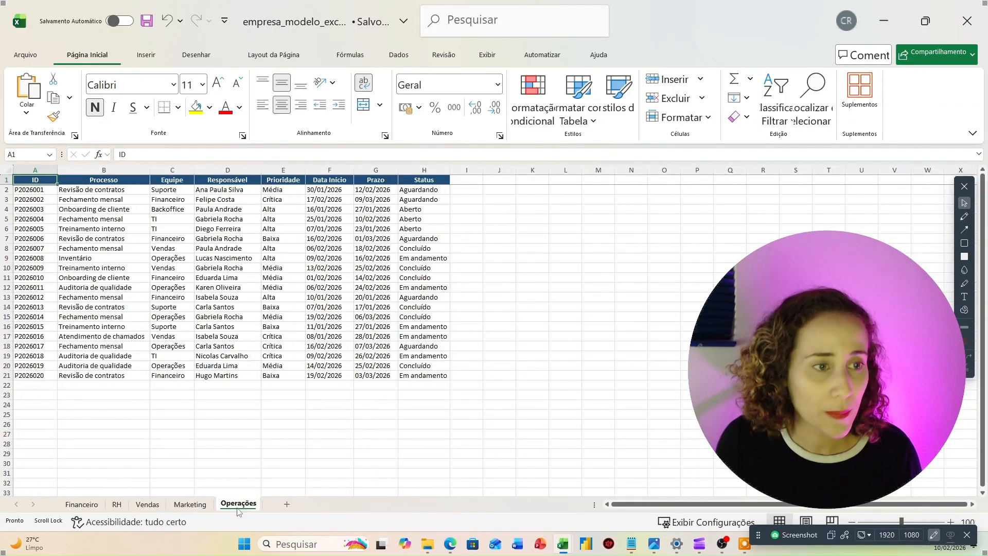
pyautogui.click(84, 507)
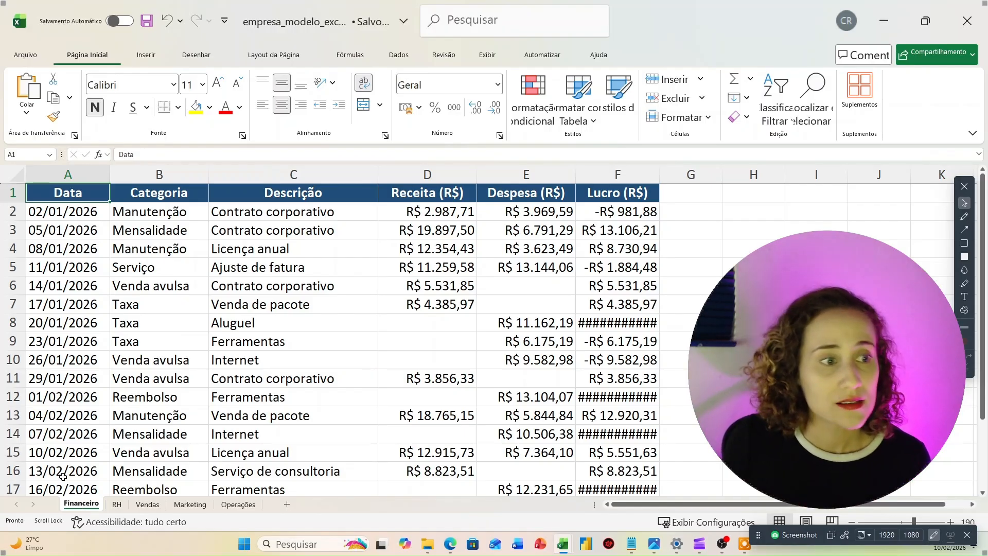
# - Inspect the row 2 cells from Categoria through Lucro (R$) in turn, and go back to the Data header in A1
pyautogui.click(142, 216)
pyautogui.click(263, 214)
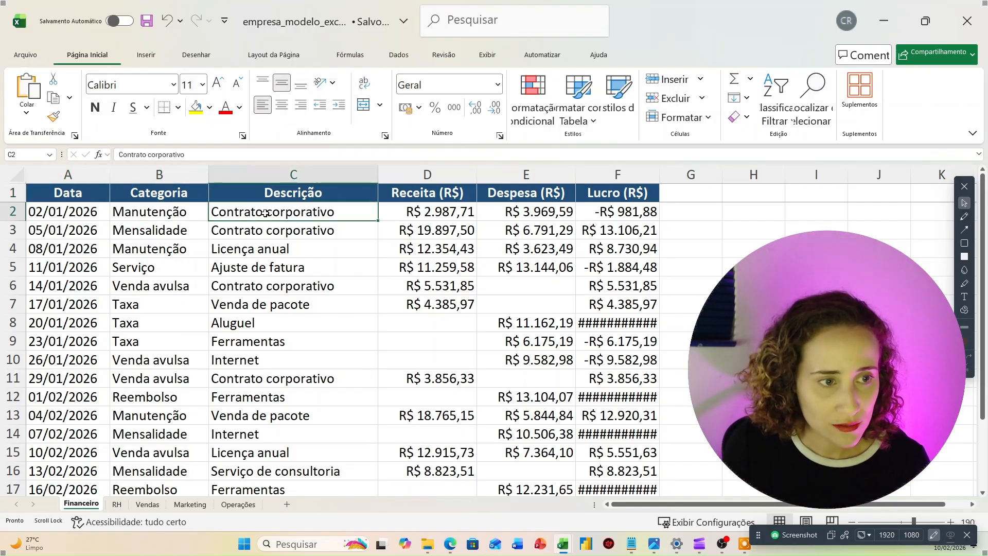
pyautogui.click(450, 214)
pyautogui.click(501, 214)
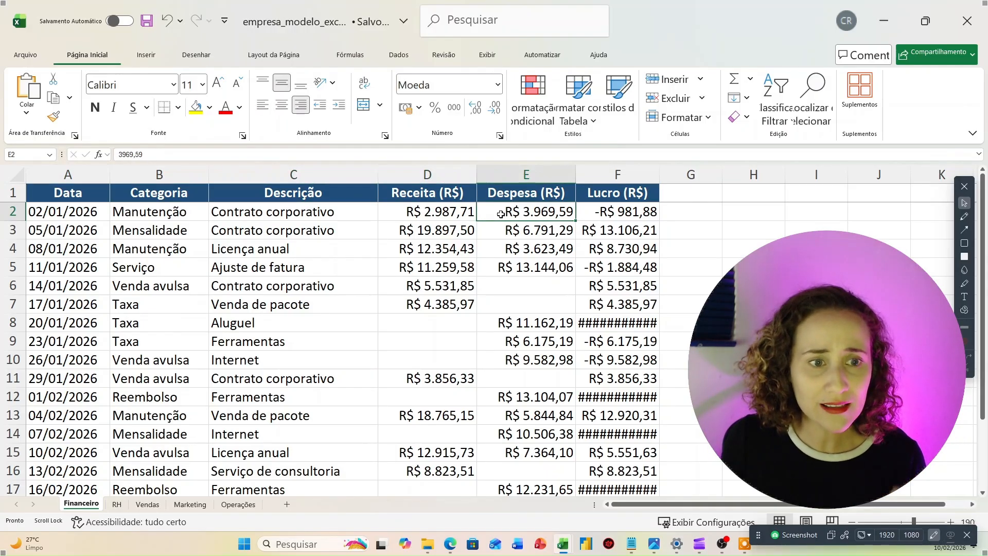
pyautogui.click(612, 215)
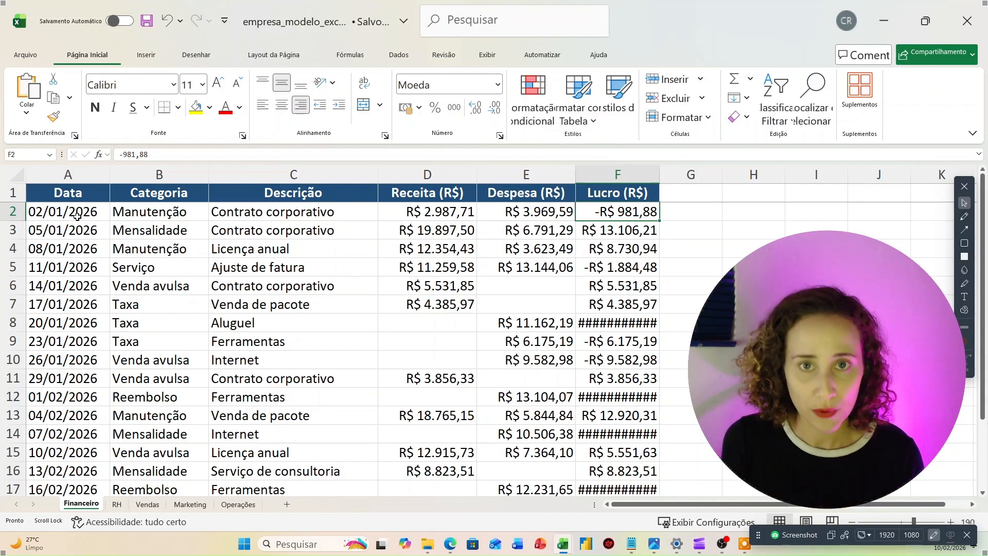
pyautogui.click(77, 193)
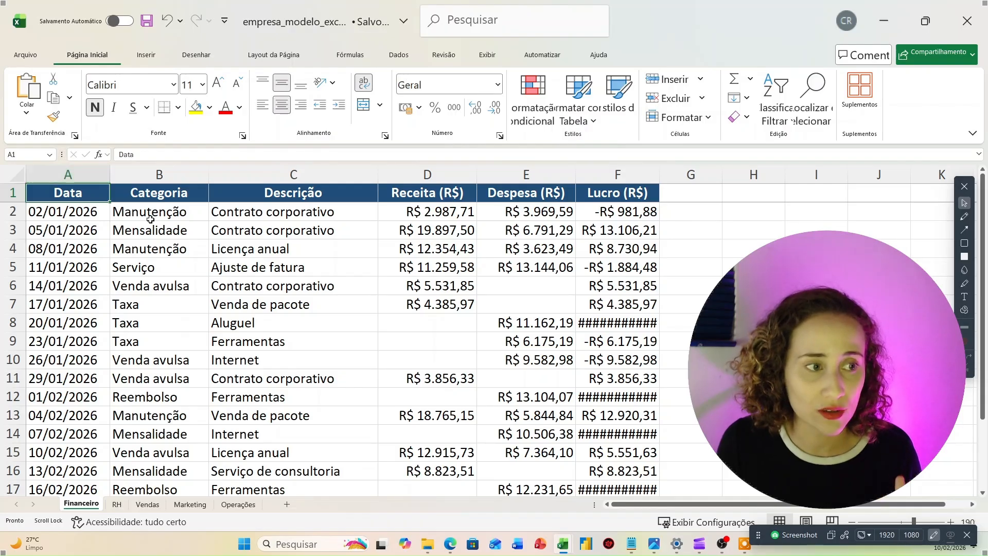
# - Outline the column letters and the row numbers with red annotation rectangles, and clear both marks
pyautogui.click(965, 243)
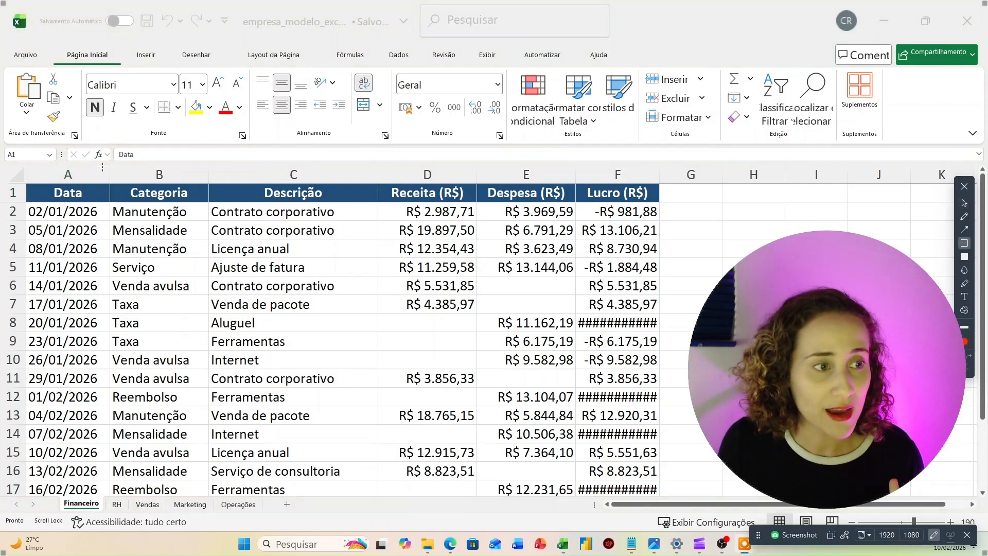
pyautogui.moveTo(28, 156)
pyautogui.mouseDown()
pyautogui.moveTo(101, 197)
pyautogui.moveTo(528, 189)
pyautogui.moveTo(694, 206)
pyautogui.moveTo(901, 193)
pyautogui.mouseUp()
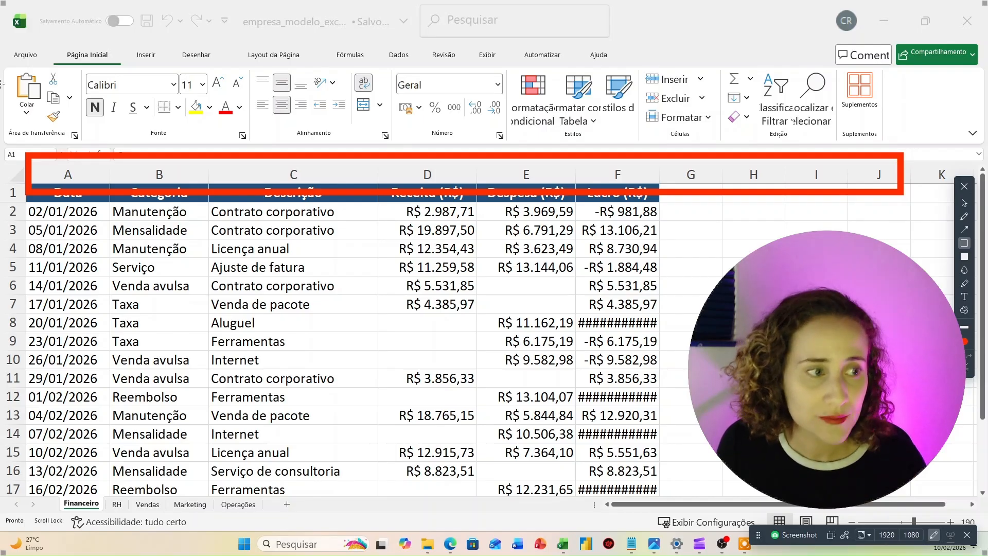
pyautogui.moveTo(3, 161)
pyautogui.mouseDown()
pyautogui.moveTo(31, 272)
pyautogui.moveTo(35, 496)
pyautogui.mouseUp()
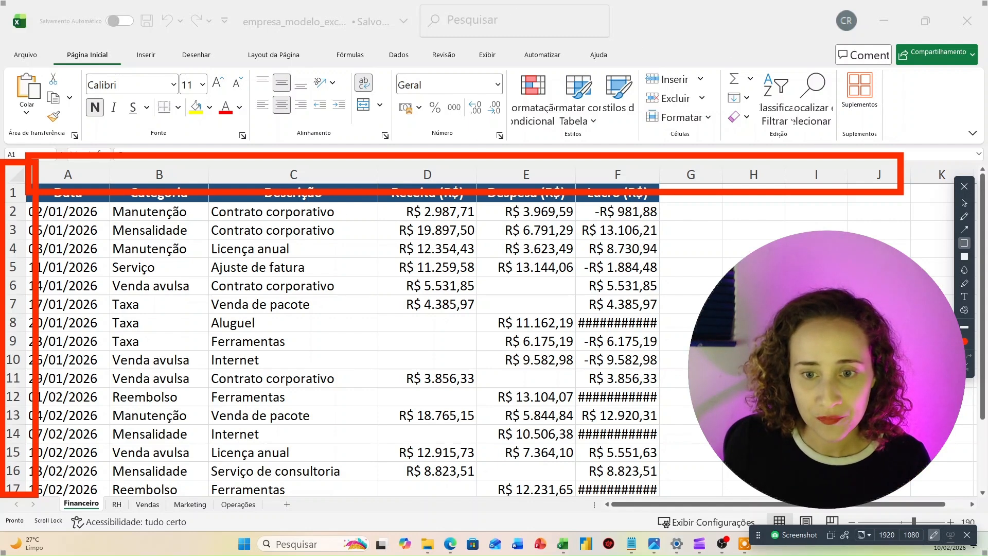
pyautogui.click(966, 368)
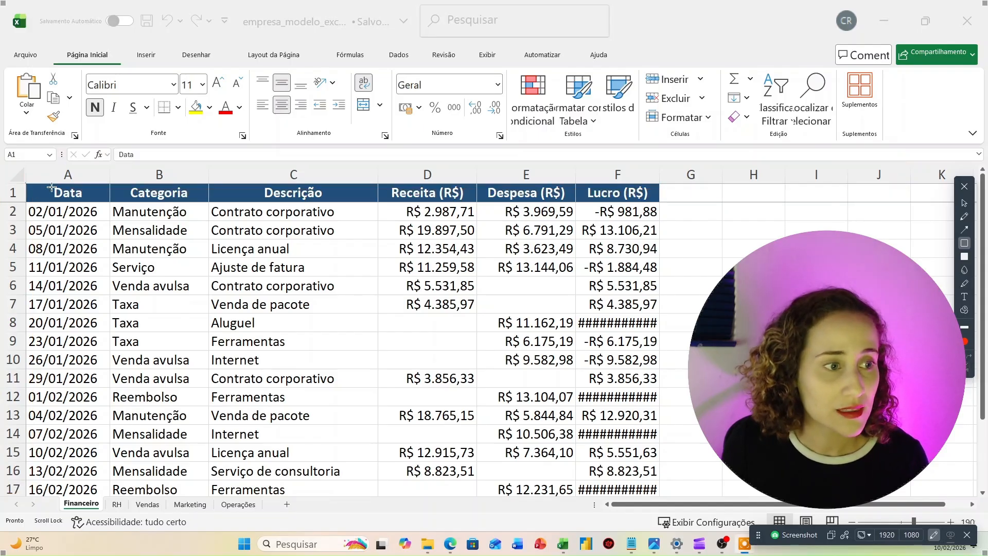
# - Outline the Data header cell A1 with a red annotation rectangle, clear it and return to normal selection
pyautogui.moveTo(32, 175)
pyautogui.mouseDown()
pyautogui.moveTo(104, 199)
pyautogui.moveTo(103, 210)
pyautogui.mouseUp()
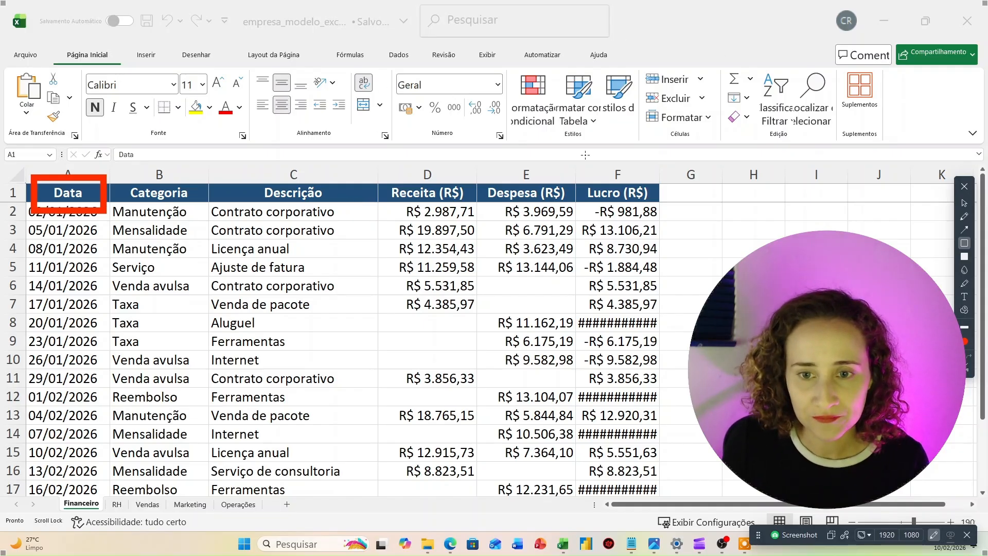
pyautogui.click(966, 369)
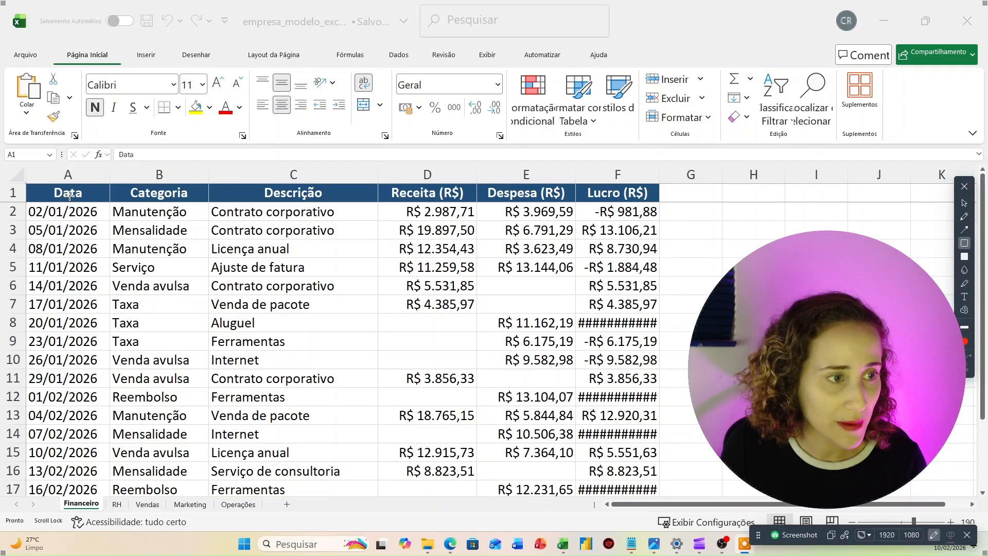
pyautogui.click(963, 202)
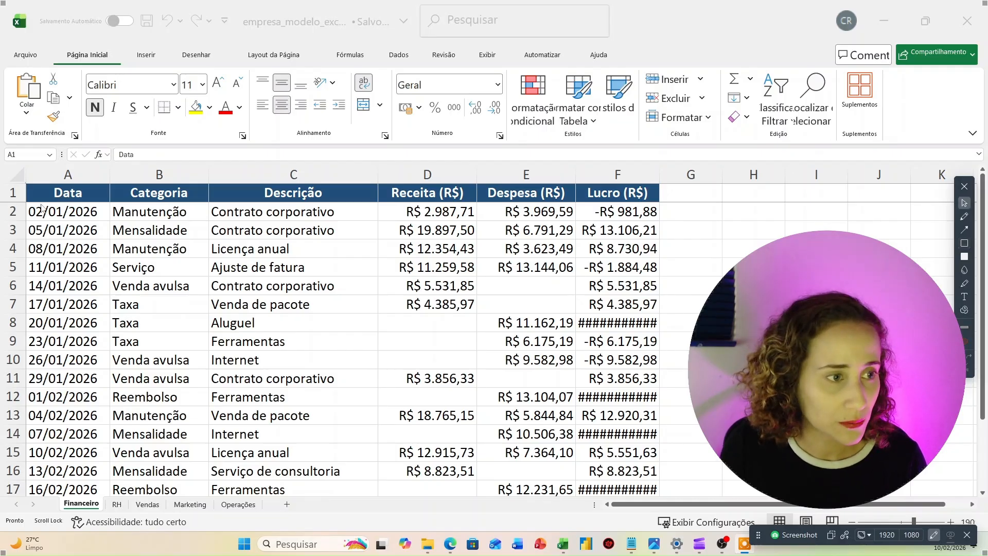
# - Select cells A1, A7 and E1 in turn to examine how column letter and row number form each address
pyautogui.click(56, 185)
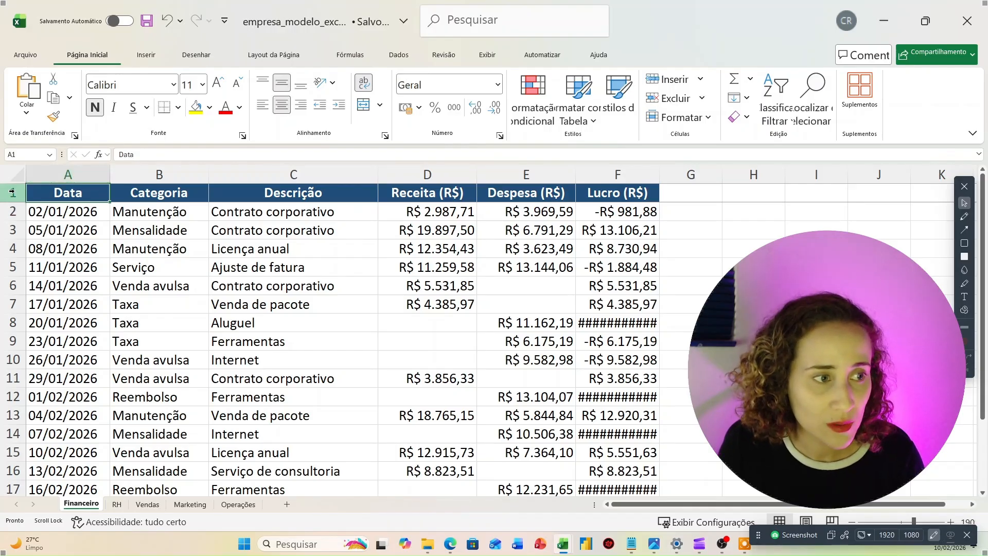
pyautogui.click(68, 309)
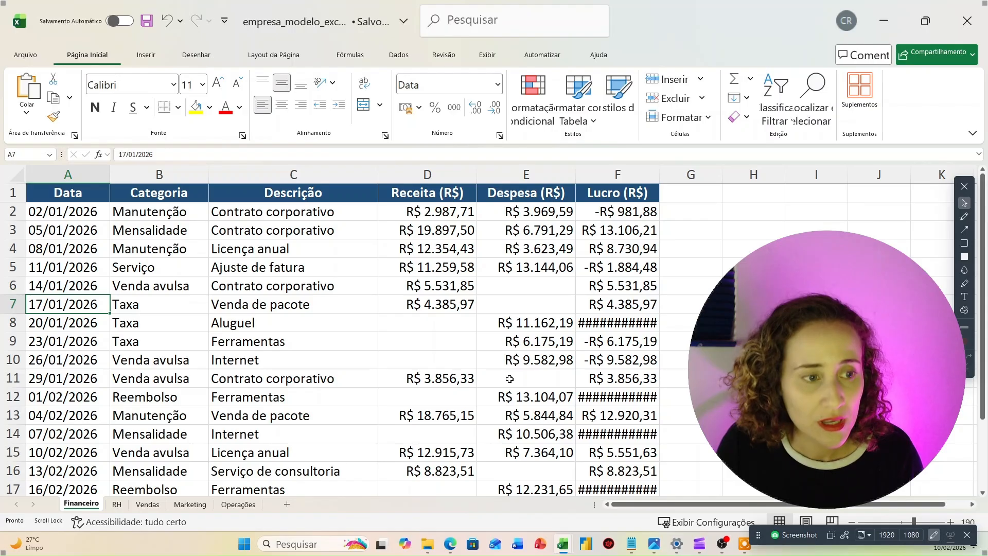
pyautogui.click(519, 191)
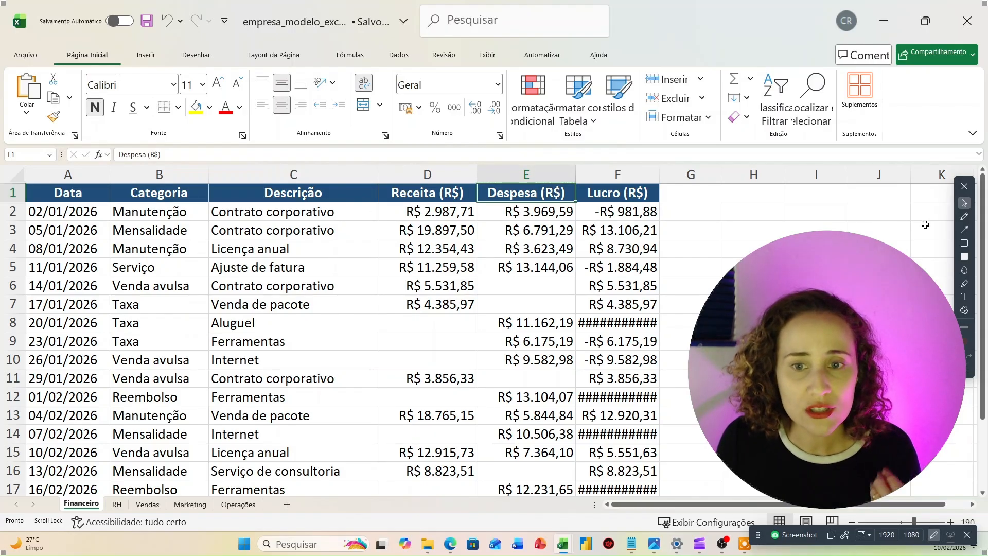
# - Outline the Name Box with a red annotation rectangle, clear it and return to normal selection
pyautogui.click(965, 243)
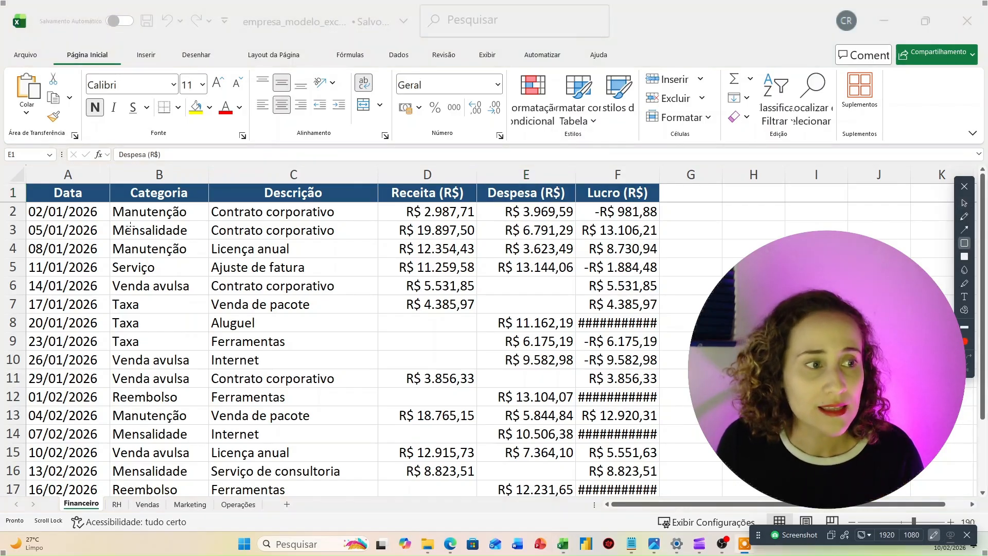
pyautogui.moveTo(4, 137)
pyautogui.mouseDown()
pyautogui.moveTo(46, 181)
pyautogui.moveTo(66, 183)
pyautogui.mouseUp()
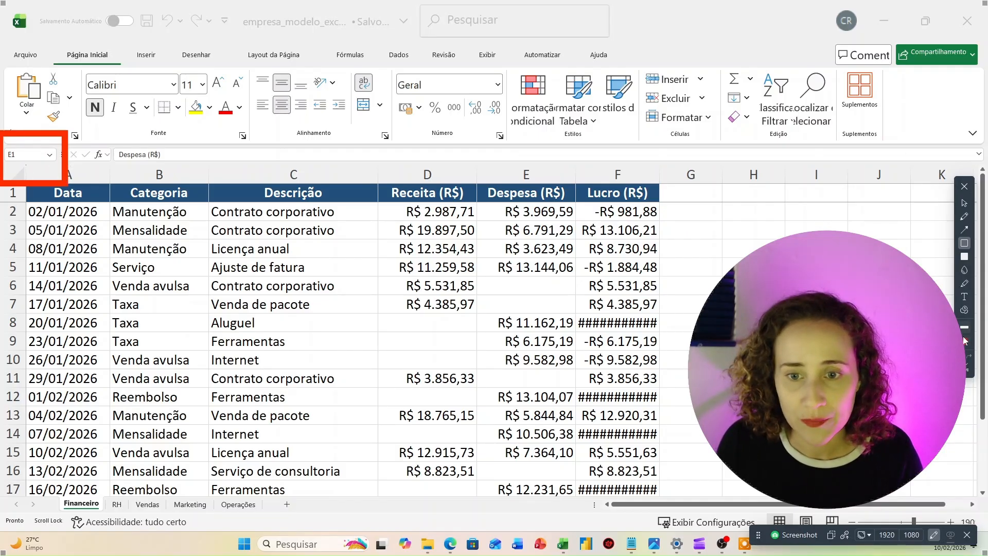
pyautogui.click(966, 370)
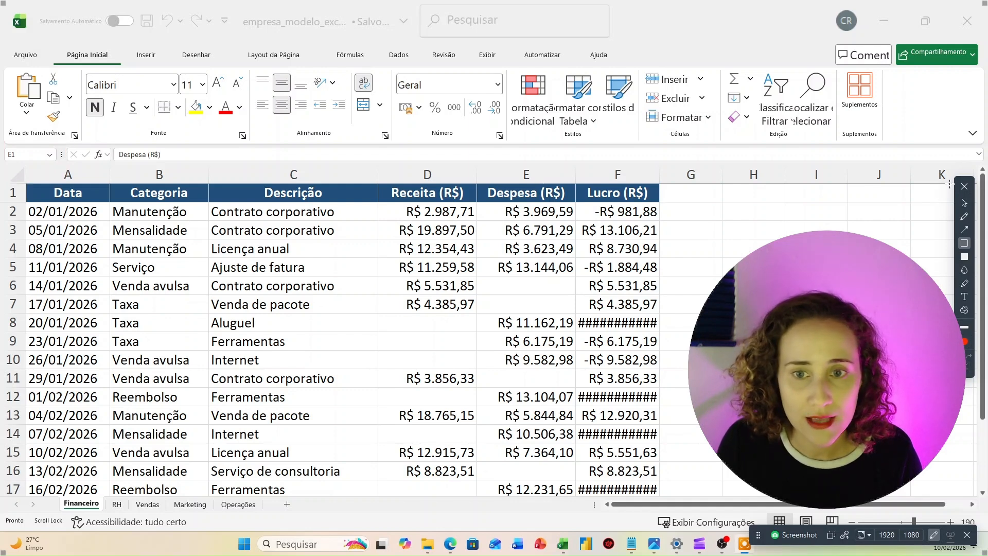
pyautogui.click(964, 203)
# - Check the address of the Despesa (R$) header in the Name Box, and select the Lucro (R$) header in F1
pyautogui.click(535, 198)
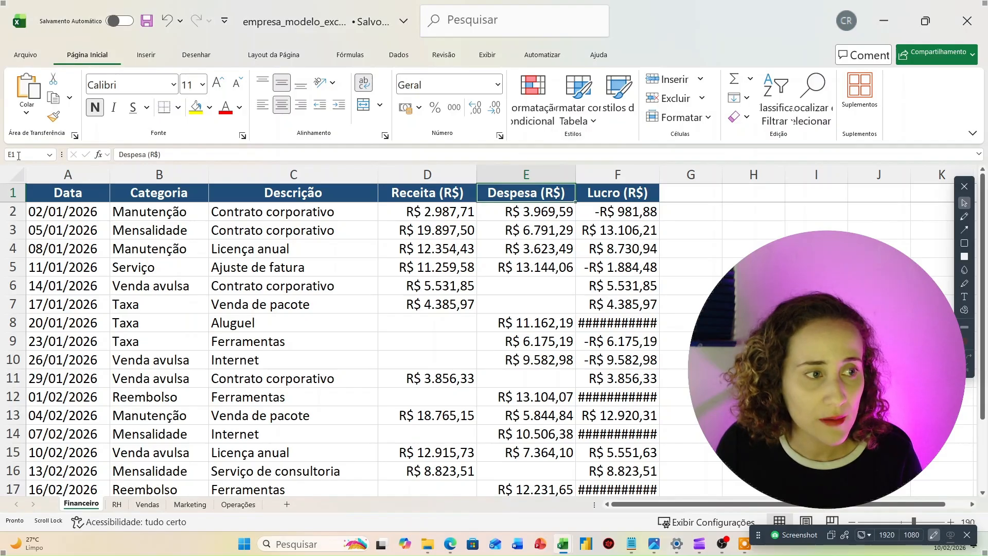
pyautogui.click(19, 155)
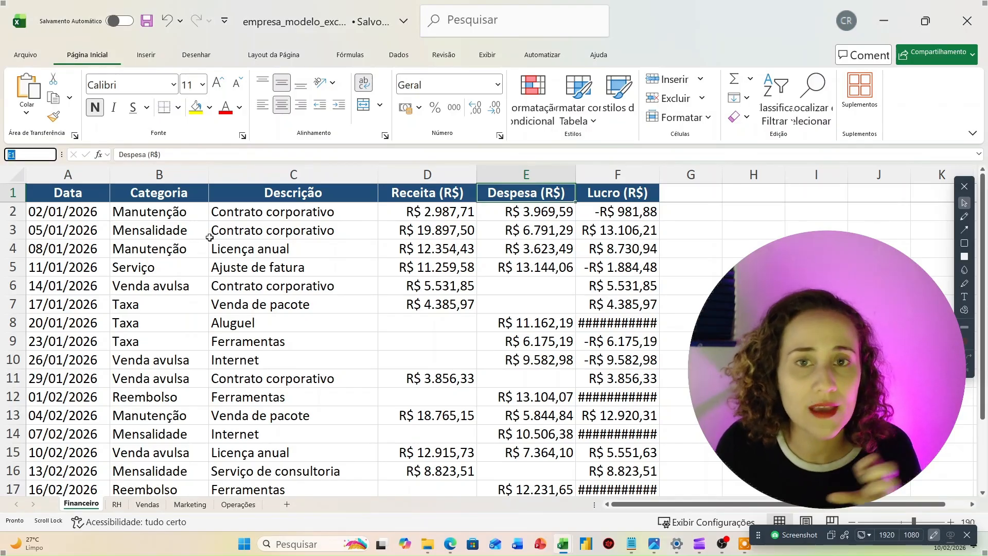
pyautogui.click(634, 197)
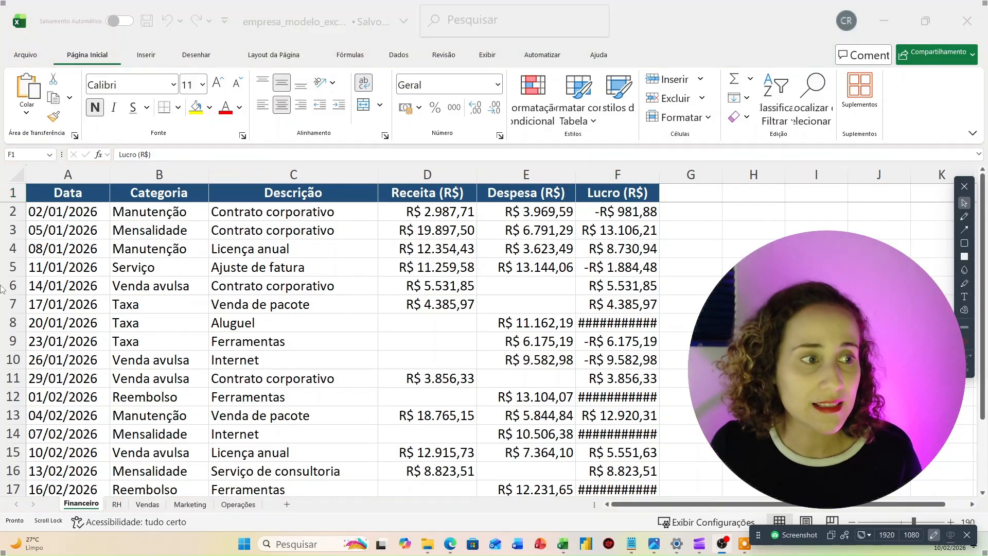
# - Go to cell C3 by entering its reference in the Name Box
pyautogui.click(18, 156)
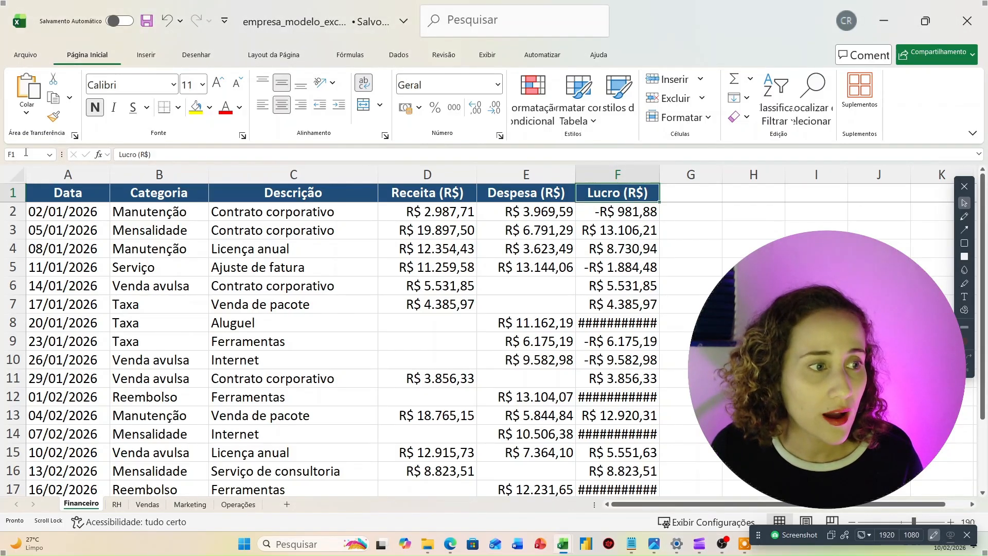
pyautogui.click(26, 152)
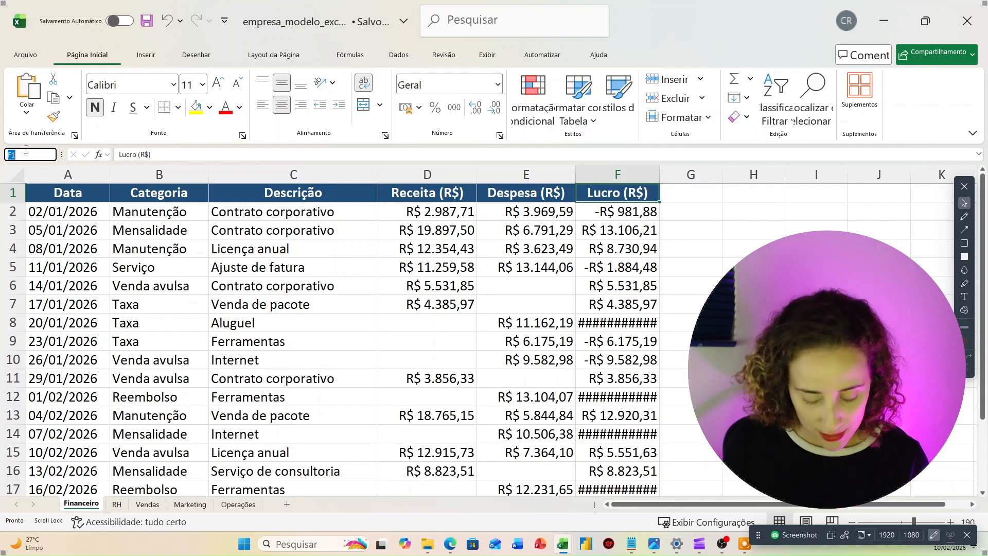
pyautogui.click(25, 149)
pyautogui.write('C3')
pyautogui.press('Return')
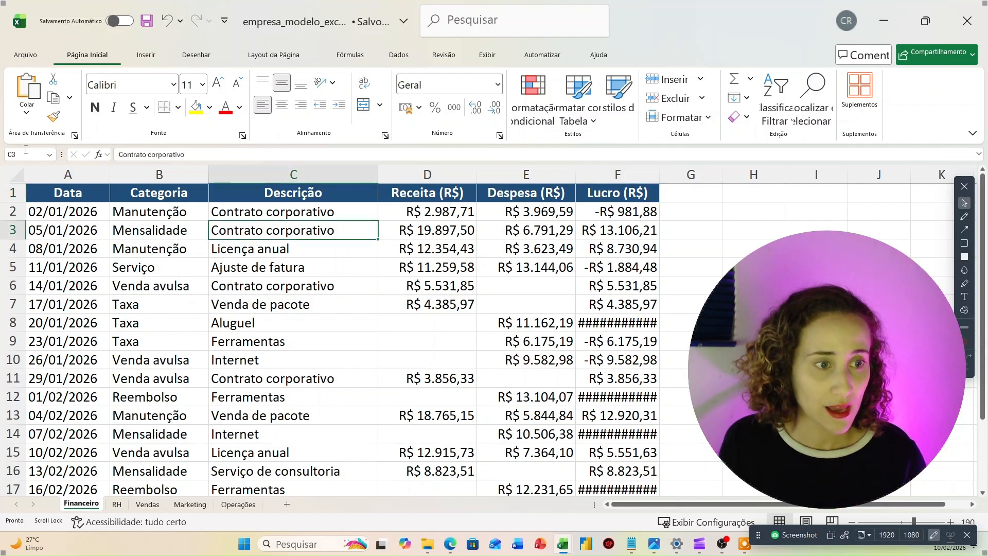
# - Outline cell C3 with a red annotation rectangle, check its address in the Name Box, and clear the annotation
pyautogui.click(964, 243)
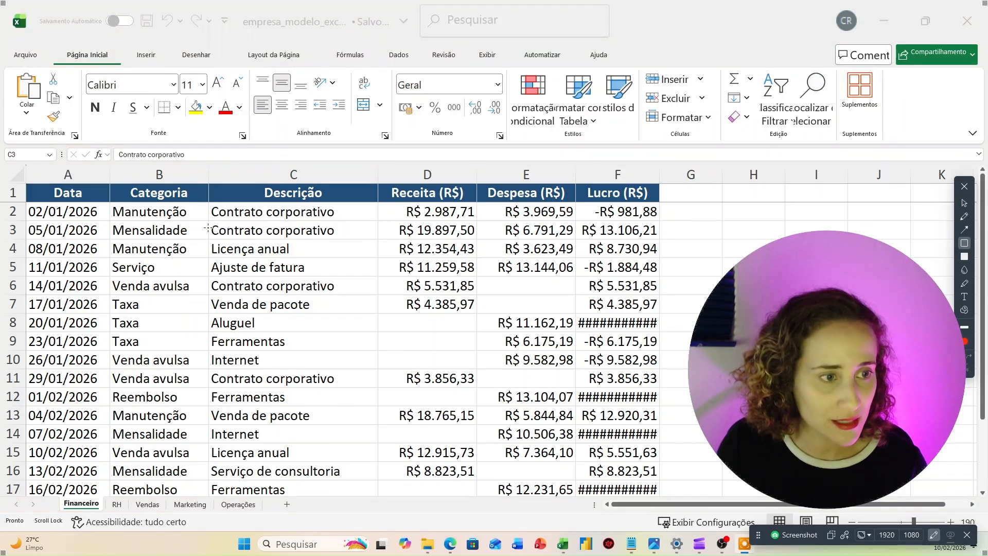
pyautogui.moveTo(205, 215)
pyautogui.mouseDown()
pyautogui.moveTo(208, 226)
pyautogui.moveTo(379, 245)
pyautogui.mouseUp()
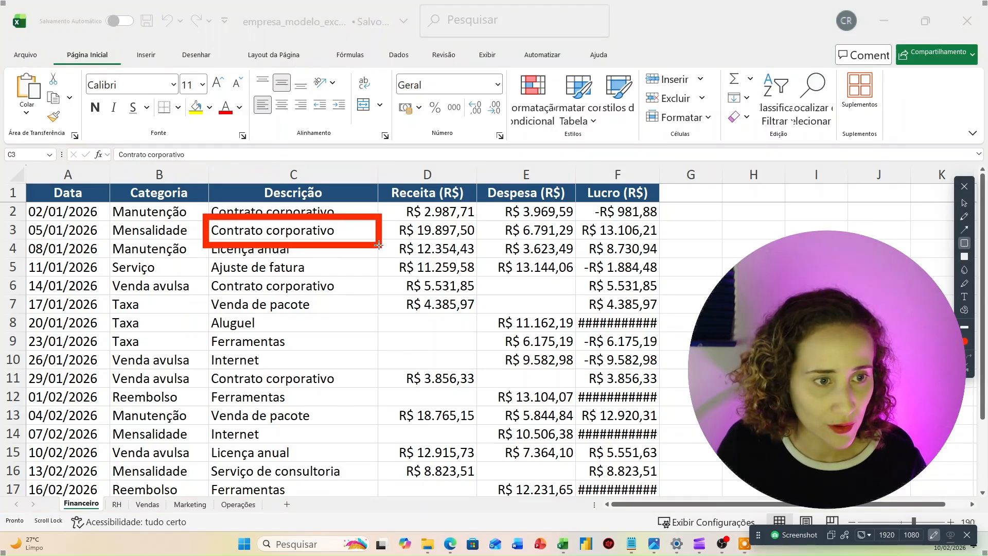
pyautogui.click(965, 203)
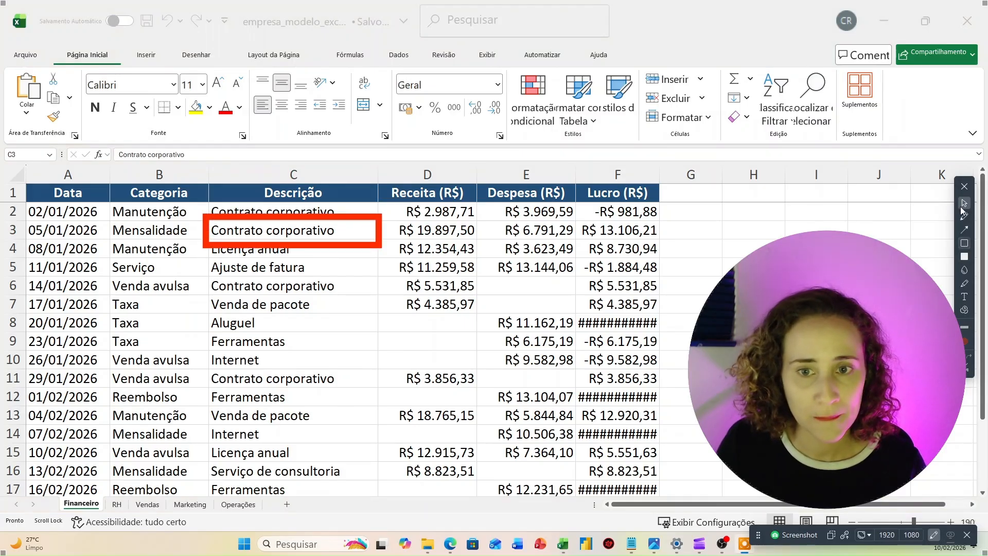
pyautogui.click(23, 155)
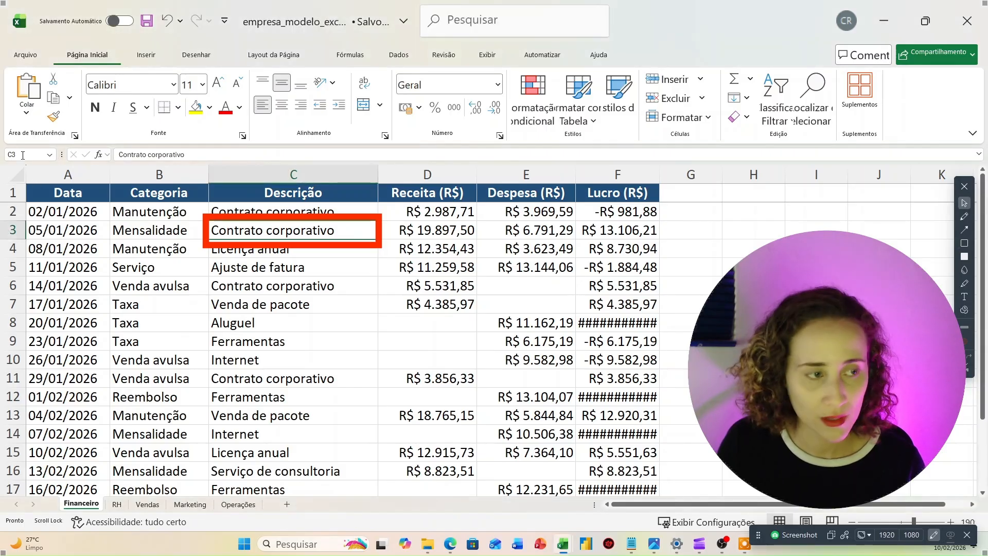
pyautogui.click(22, 155)
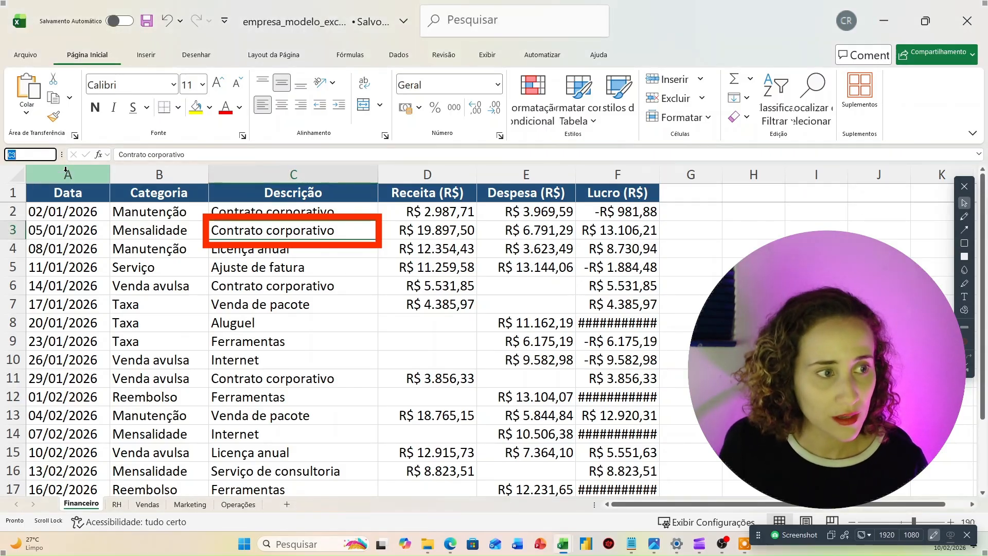
pyautogui.press('Escape')
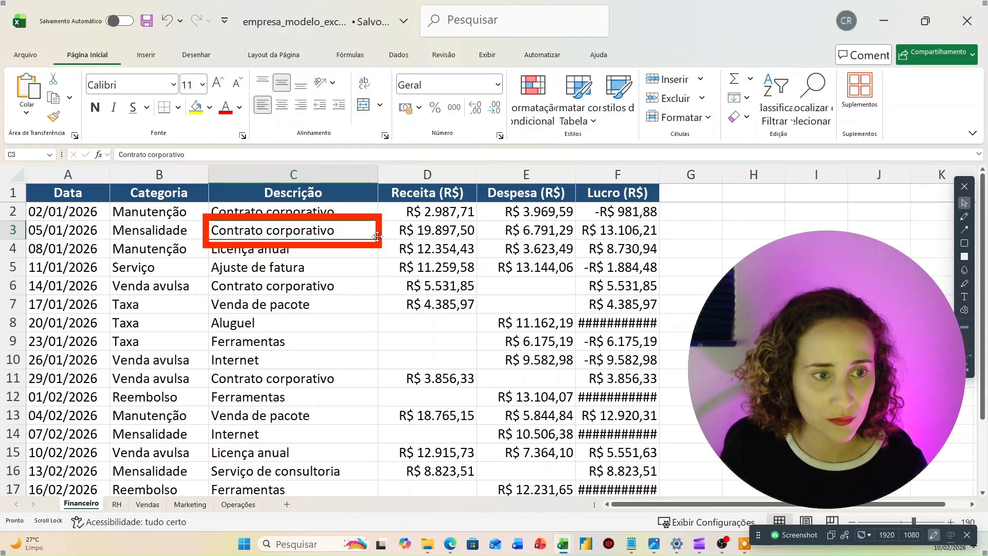
pyautogui.click(967, 370)
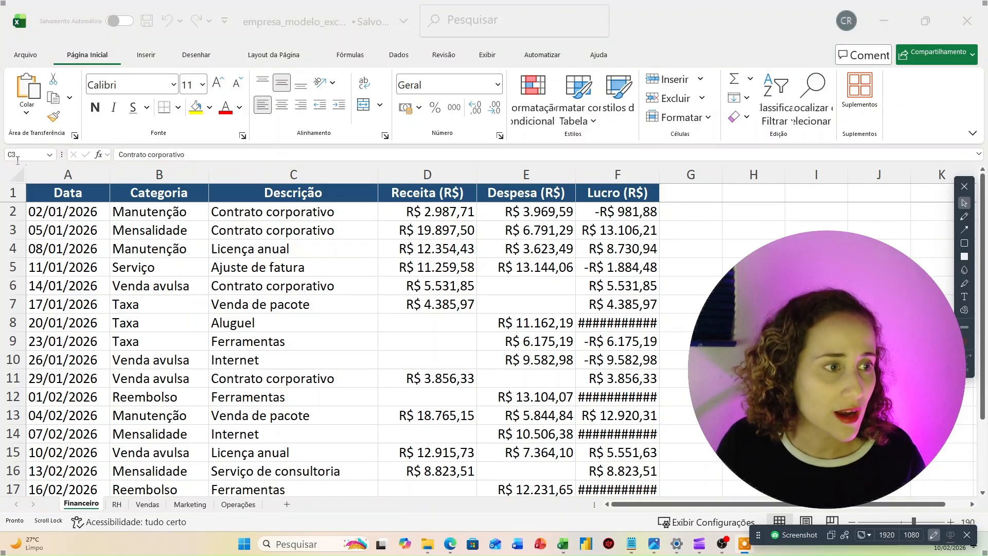
# - Go to cell C4 by entering its reference in the Name Box
pyautogui.click(17, 161)
pyautogui.click(18, 157)
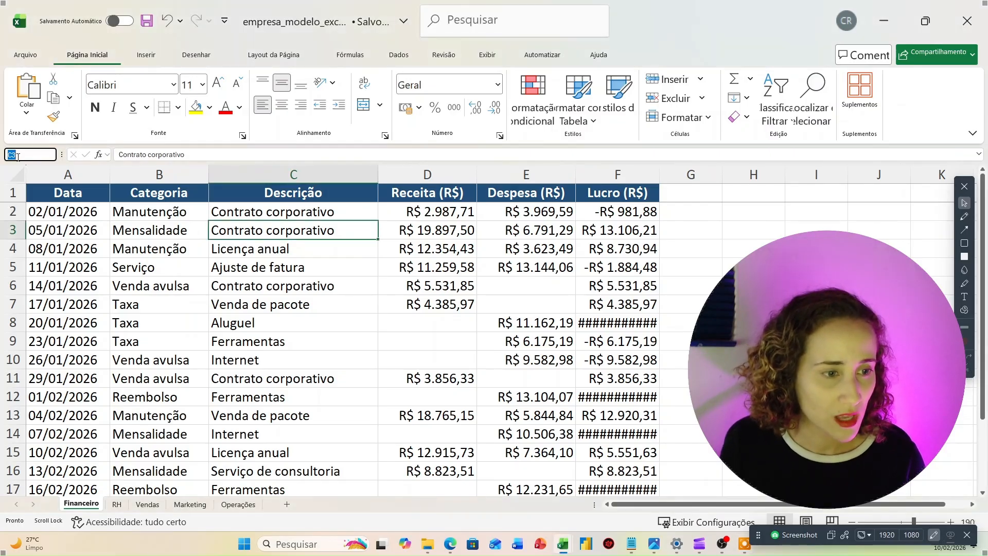
pyautogui.write('c4')
pyautogui.press('Return')
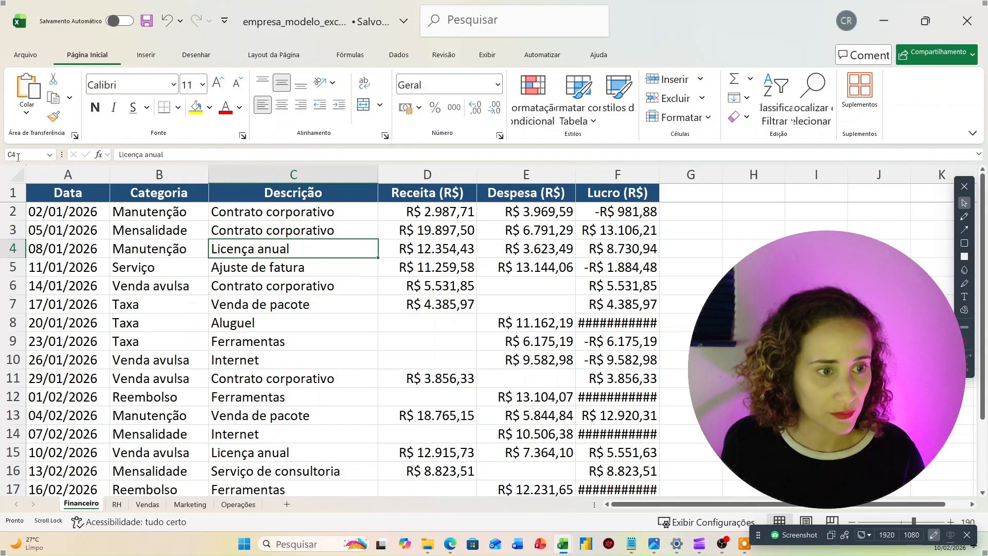
# - Outline cell C4 with a red annotation rectangle and return to normal selection
pyautogui.click(964, 243)
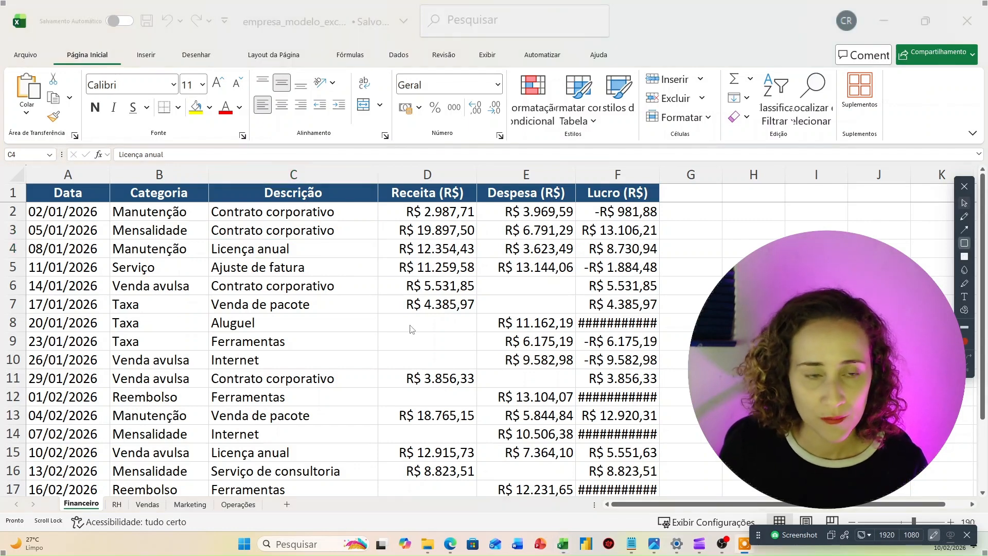
pyautogui.moveTo(200, 226)
pyautogui.mouseDown()
pyautogui.moveTo(335, 298)
pyautogui.moveTo(360, 265)
pyautogui.moveTo(386, 268)
pyautogui.mouseUp()
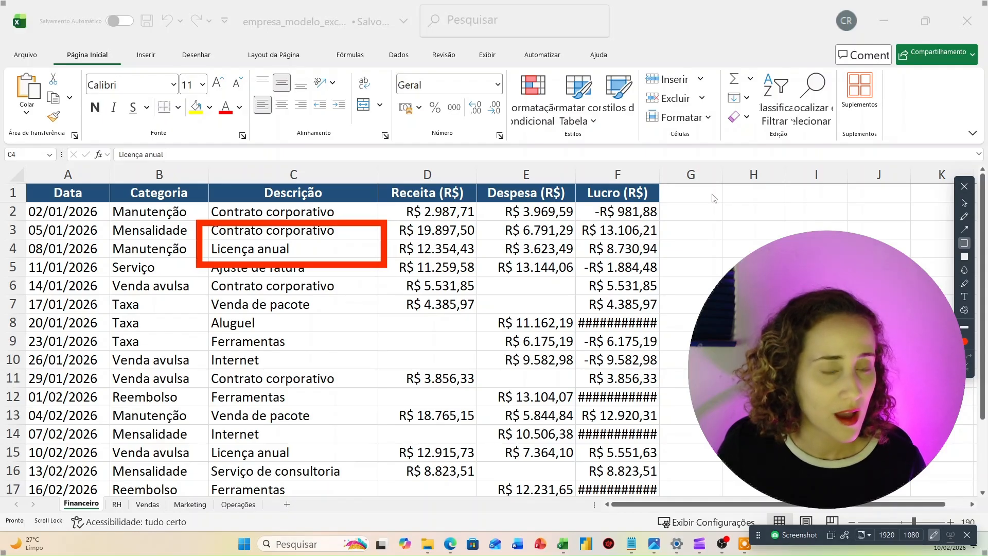
pyautogui.click(964, 204)
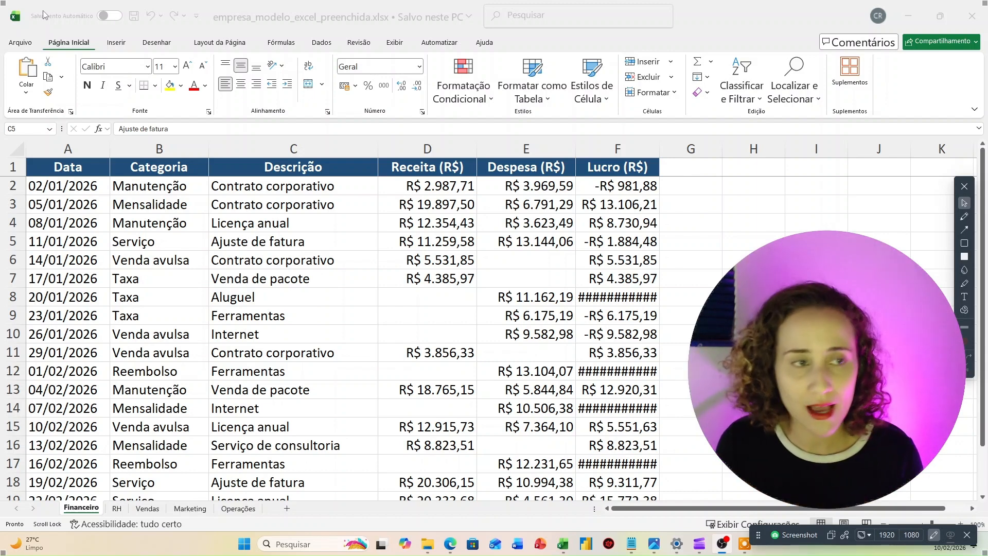
# - Outline the row of ribbon tab names from Arquivo to Ajuda with a red annotation rectangle, and clear it
pyautogui.click(965, 243)
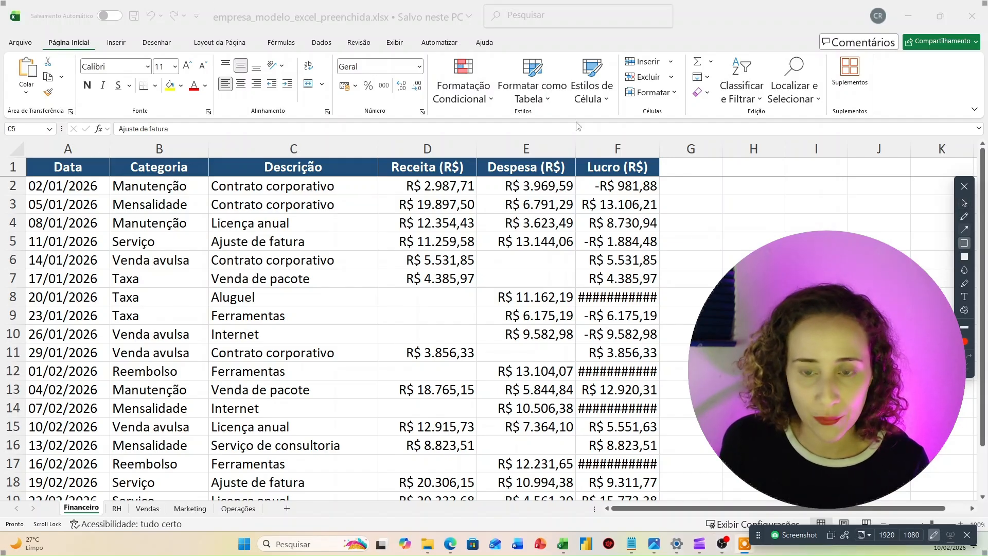
pyautogui.moveTo(1, 22); pyautogui.dragTo(123, 69)
pyautogui.moveTo(225, 88); pyautogui.dragTo(530, 70)
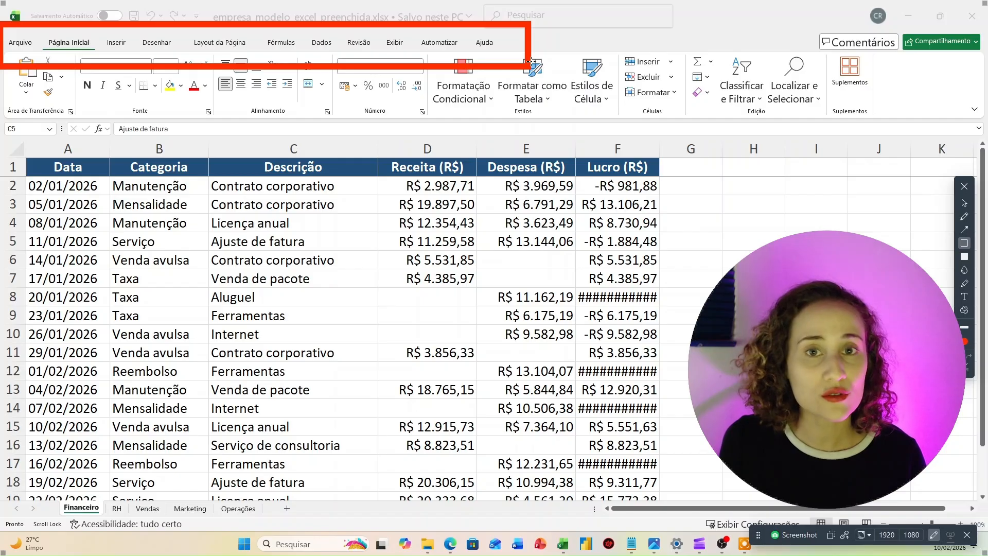
pyautogui.click(966, 369)
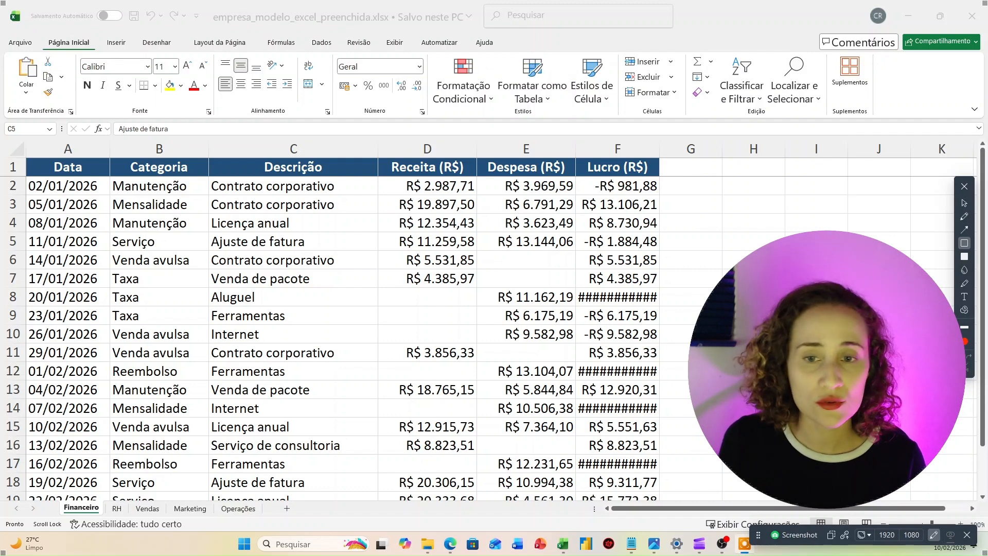
# - Underline the ribbon group names Fonte, Alinhamento, Número, Estilos, Células, Edição and Suplementos with red freehand pen strokes
pyautogui.click(964, 216)
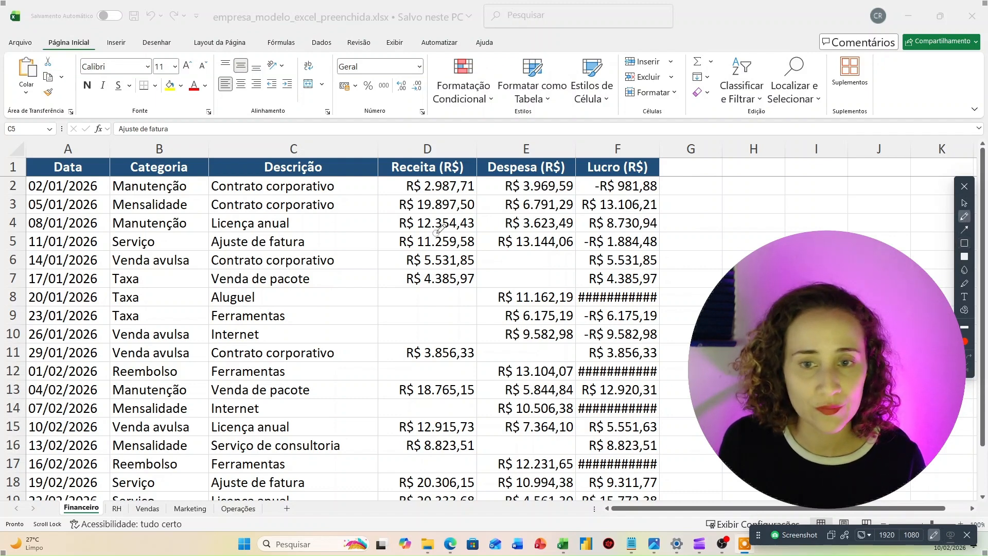
pyautogui.moveTo(124, 124); pyautogui.dragTo(157, 123)
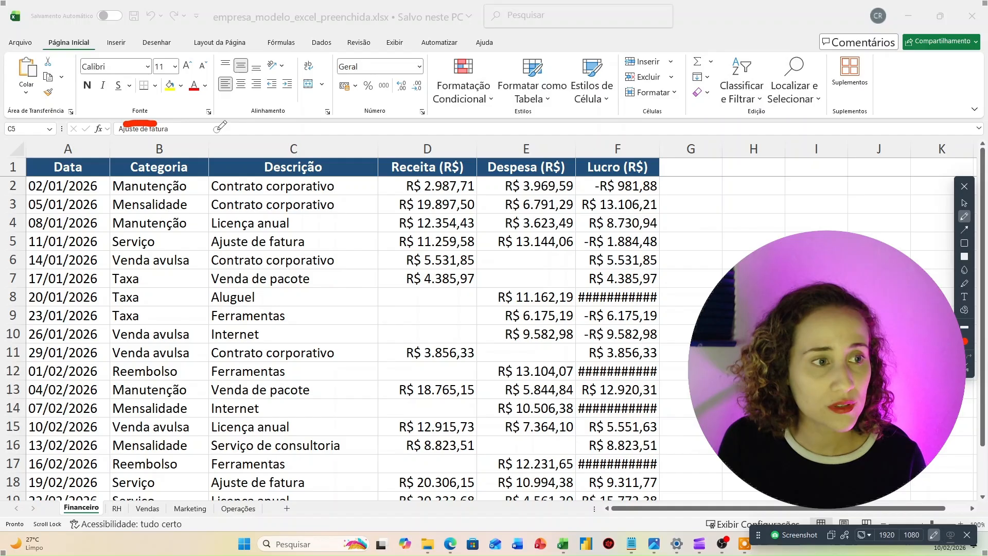
pyautogui.moveTo(247, 119); pyautogui.dragTo(291, 118)
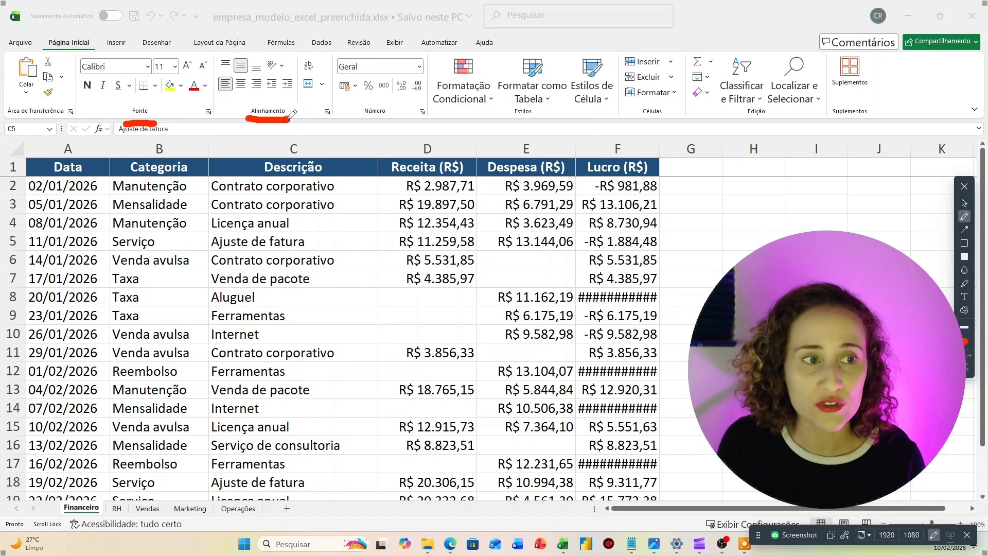
pyautogui.moveTo(359, 120); pyautogui.dragTo(390, 119)
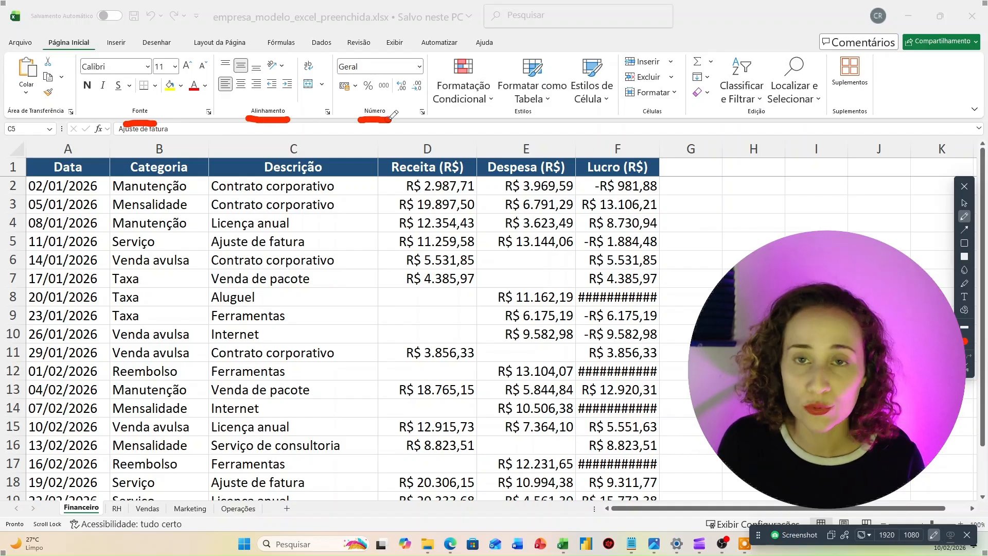
pyautogui.moveTo(498, 116); pyautogui.dragTo(544, 124)
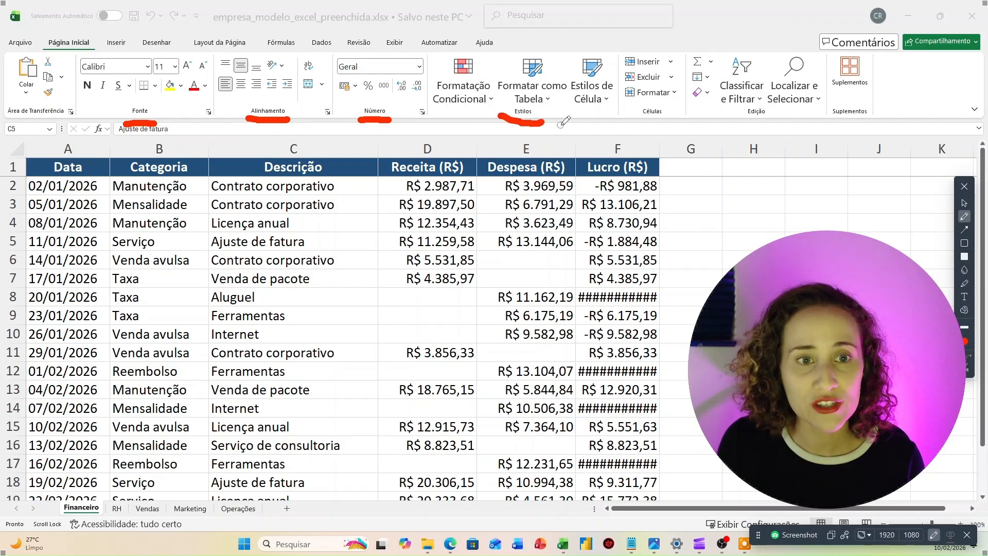
pyautogui.moveTo(637, 113); pyautogui.dragTo(665, 117)
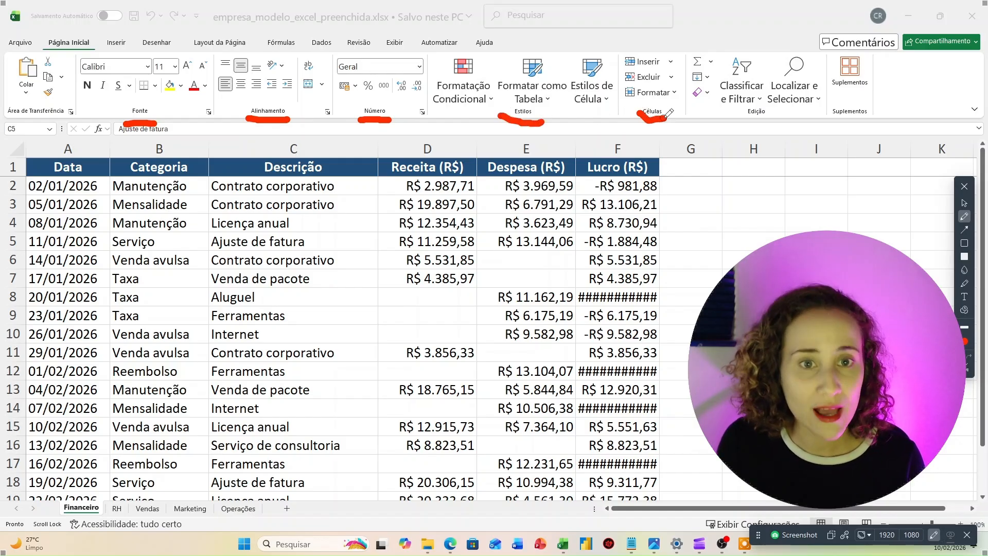
pyautogui.moveTo(730, 122); pyautogui.dragTo(769, 114)
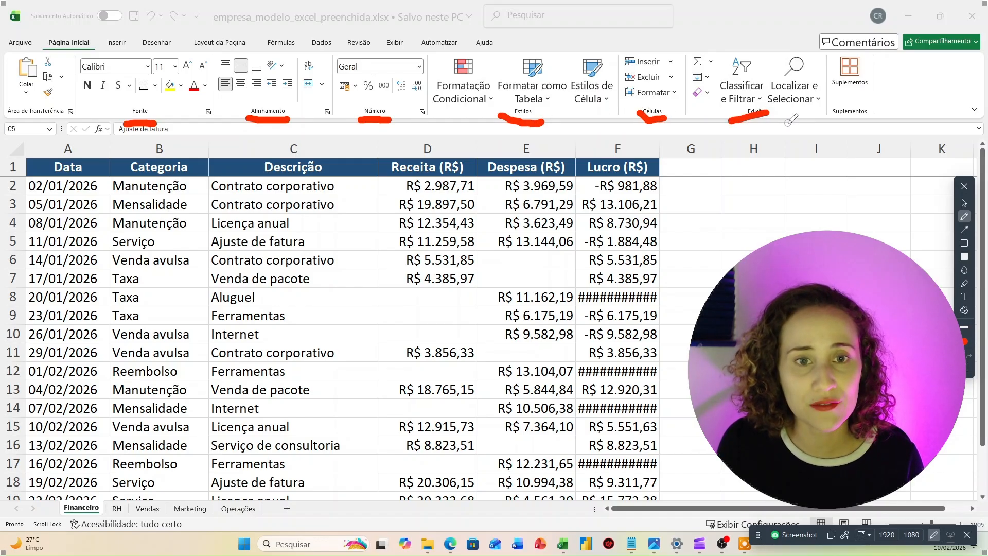
pyautogui.moveTo(835, 119); pyautogui.dragTo(880, 109)
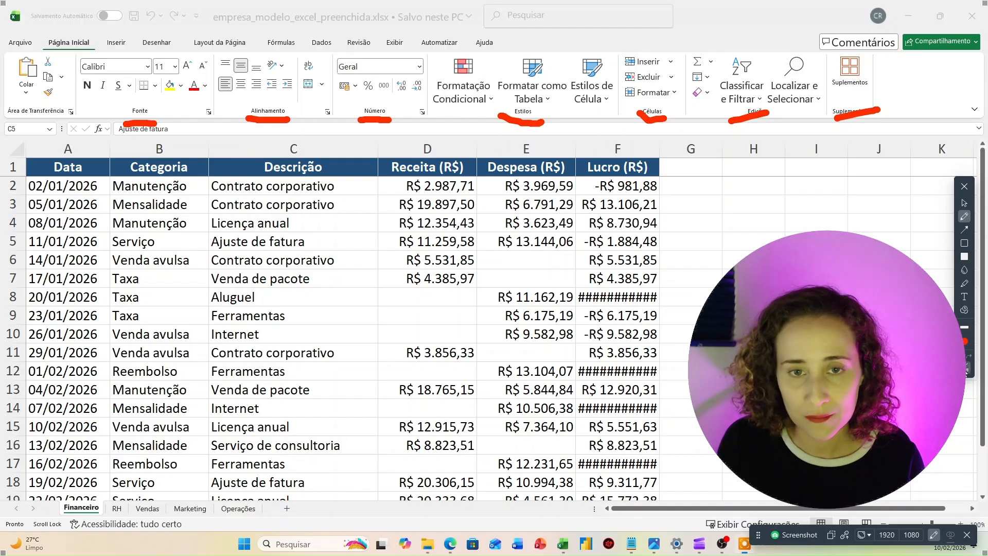
# - Mark the Suplementos and Estilos groups and the commands Formatação Condicional, Formatar como Tabela and Estilos de Célula in red, and clear the marks
pyautogui.moveTo(832, 120); pyautogui.dragTo(874, 122)
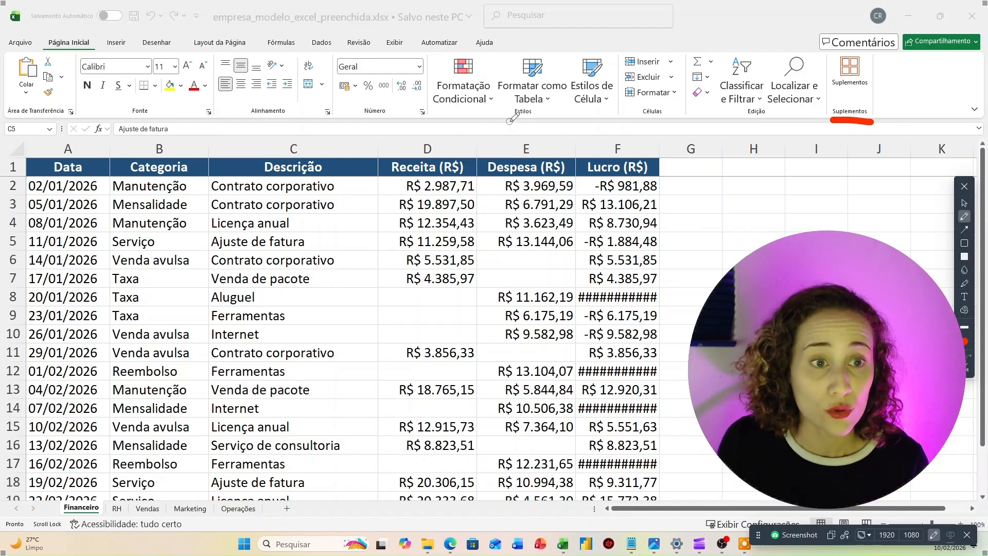
pyautogui.moveTo(506, 120); pyautogui.dragTo(539, 120)
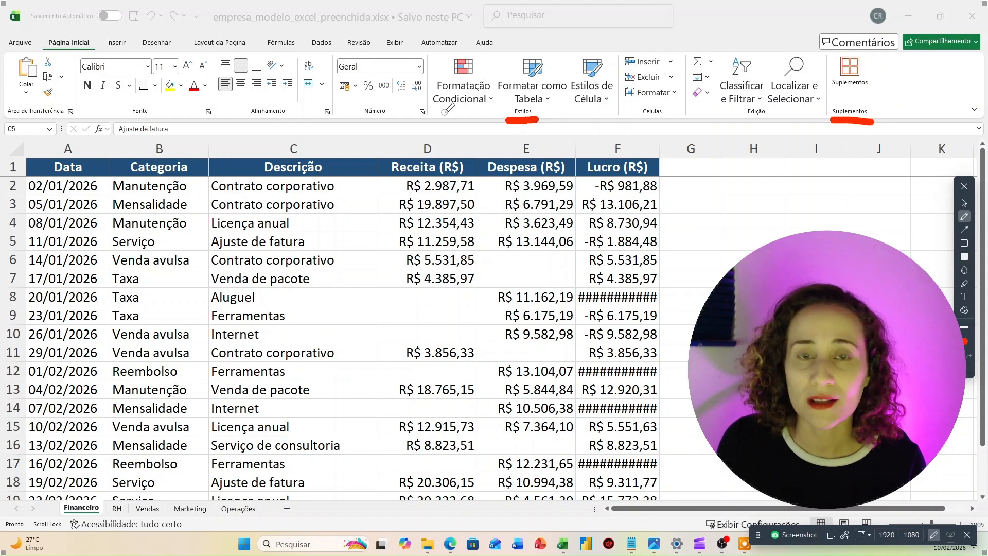
pyautogui.moveTo(443, 109); pyautogui.dragTo(456, 109)
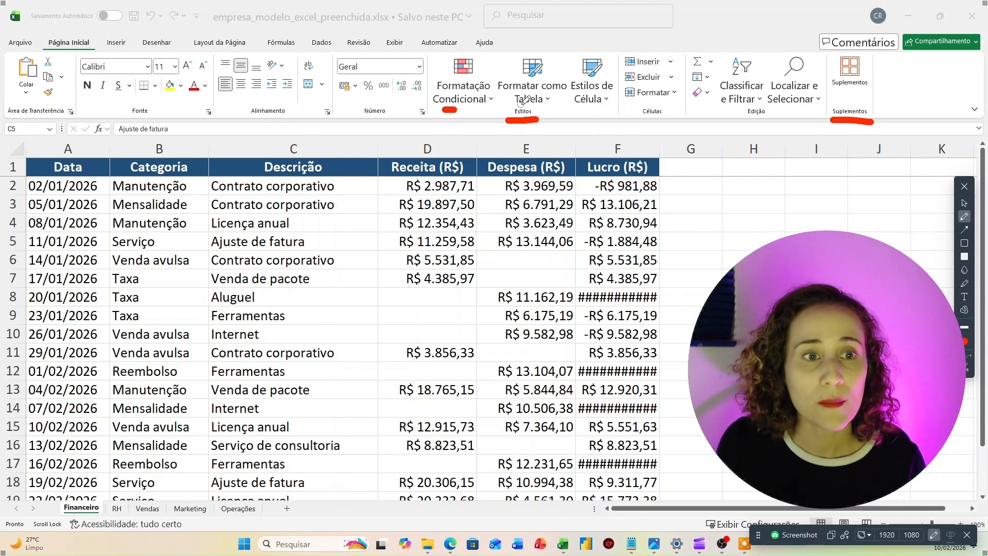
pyautogui.moveTo(519, 107); pyautogui.dragTo(597, 107)
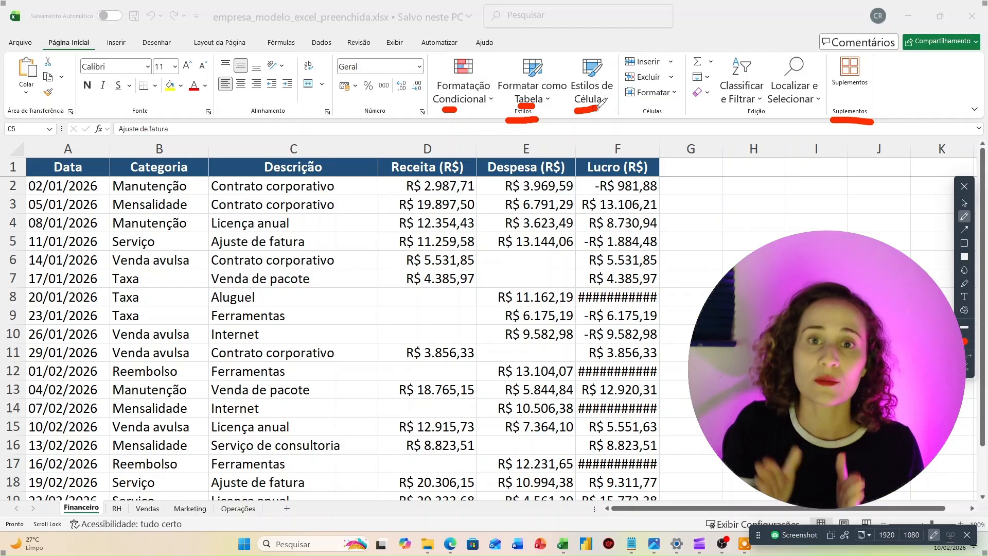
pyautogui.press('Escape')
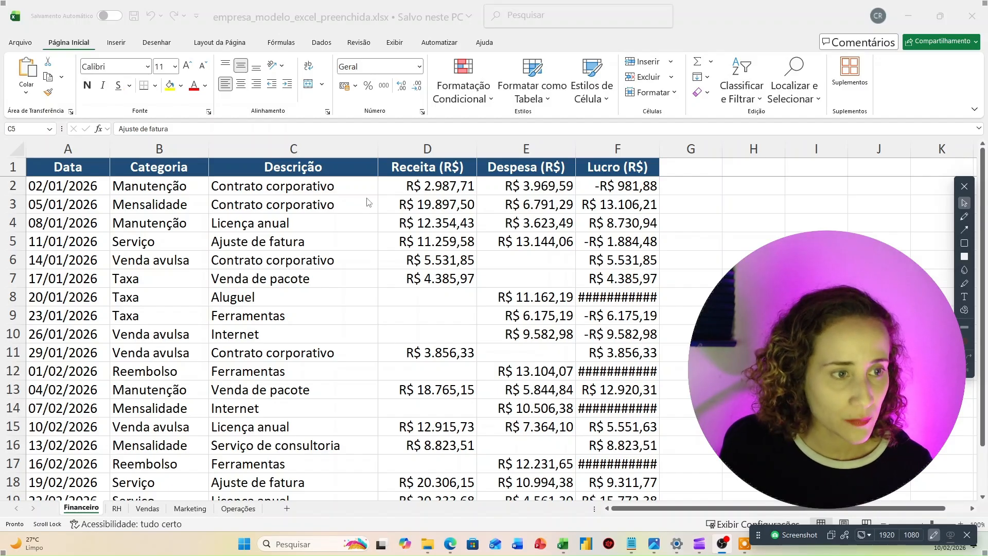
# - Fill cell C4 (Licença anual) with yellow and set its font colour to the standard red
pyautogui.click(286, 224)
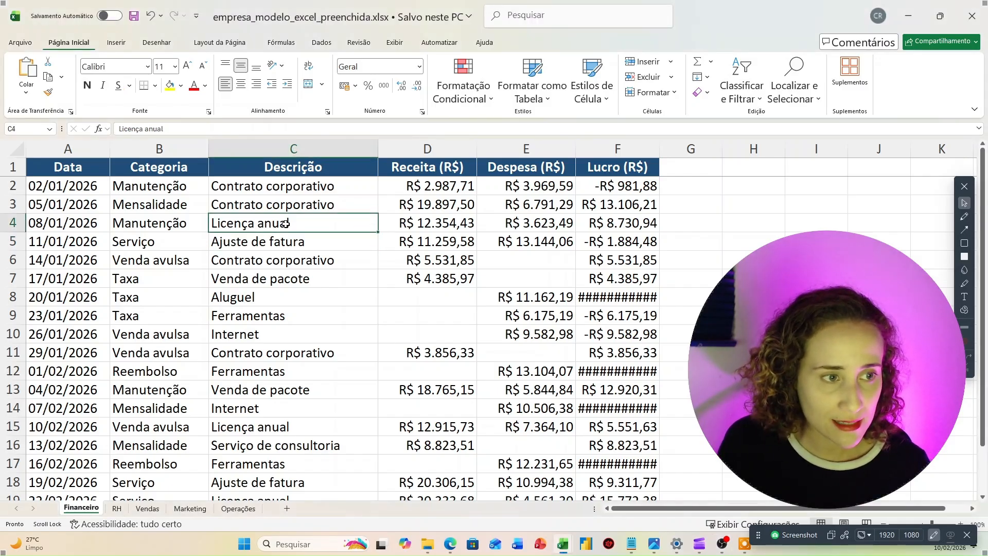
pyautogui.click(170, 86)
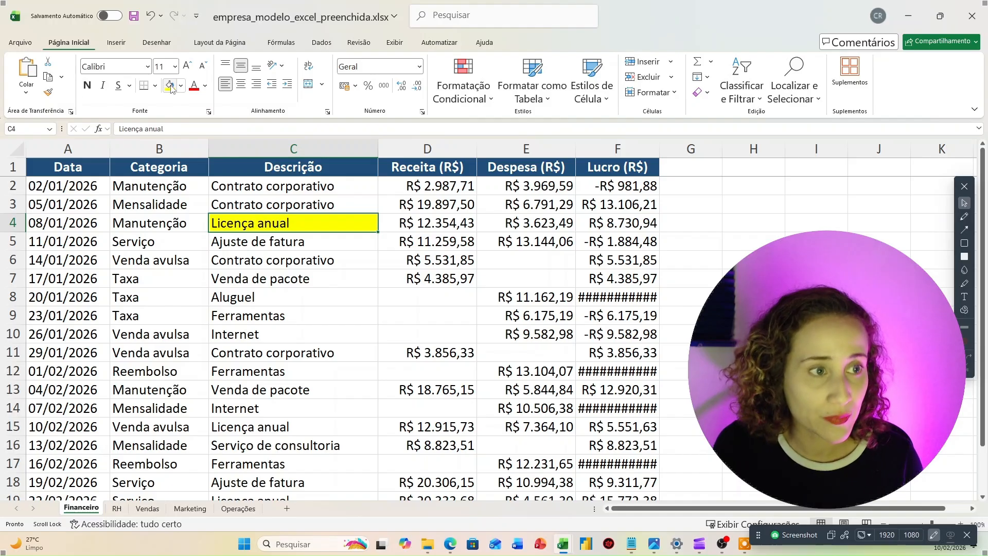
pyautogui.click(205, 86)
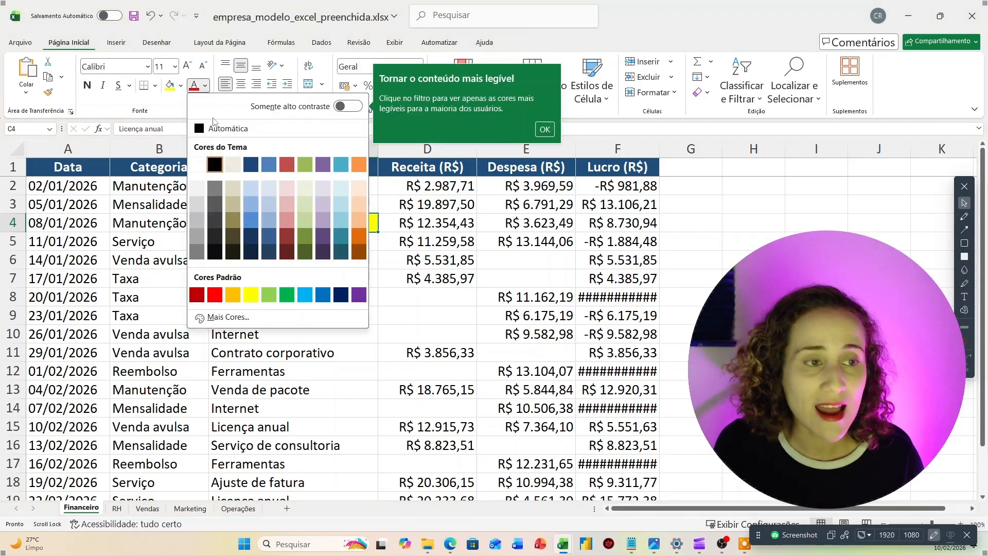
pyautogui.click(215, 294)
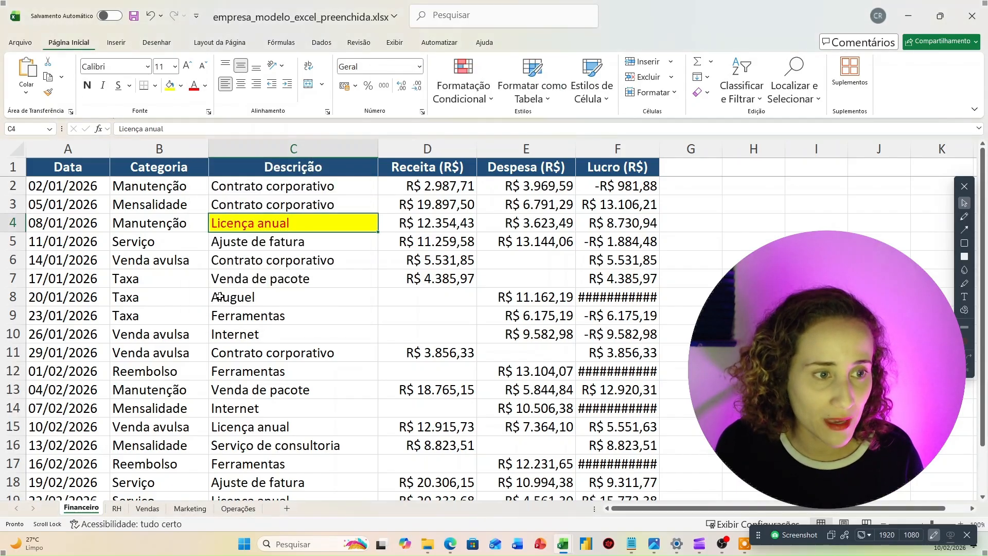
# - Make the text in cell C4 bold, italic and underlined
pyautogui.click(90, 87)
pyautogui.click(104, 86)
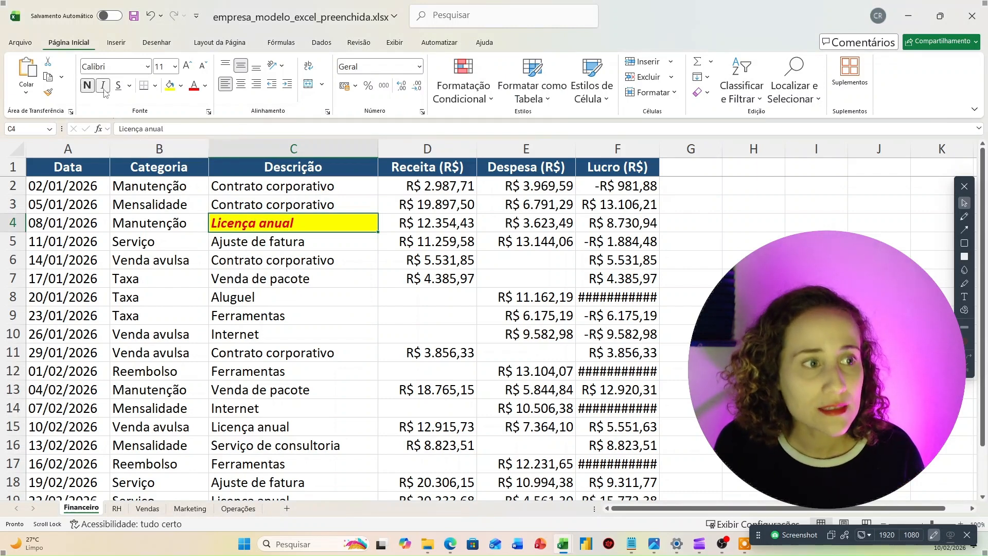
pyautogui.click(117, 86)
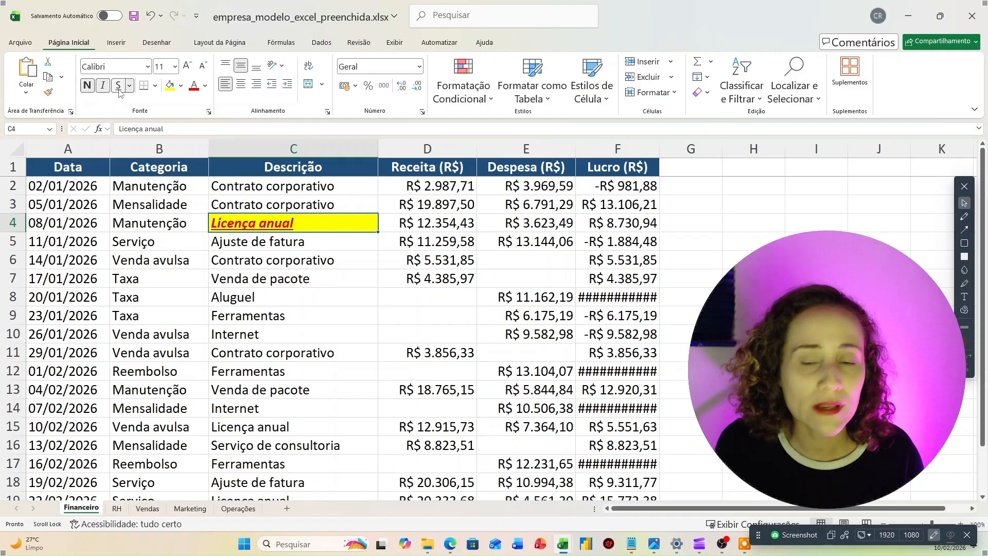
# - Outline the Fonte group with a red rectangle and change the font of cell C4 to Aptos
pyautogui.click(965, 243)
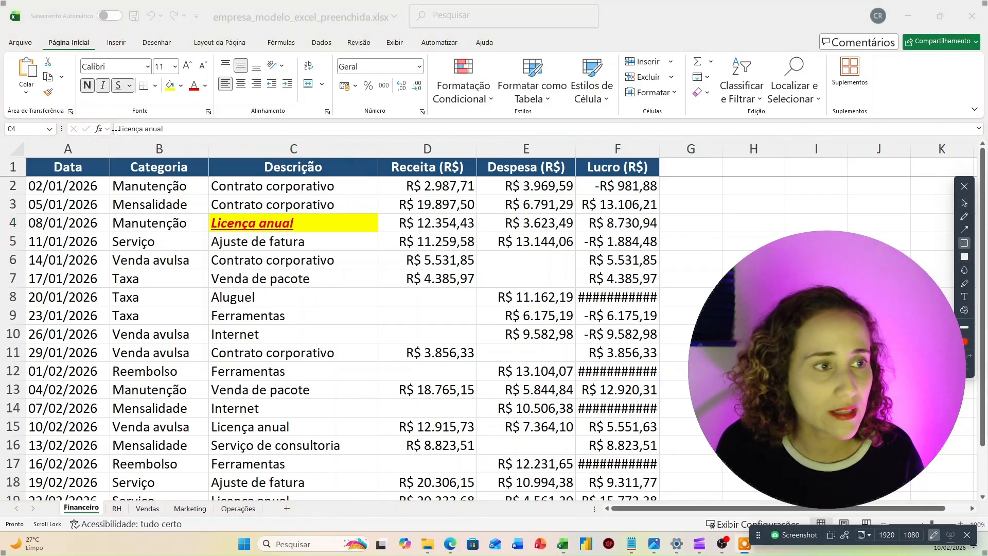
pyautogui.moveTo(50, 34)
pyautogui.mouseDown()
pyautogui.moveTo(160, 138)
pyautogui.moveTo(226, 136)
pyautogui.mouseUp()
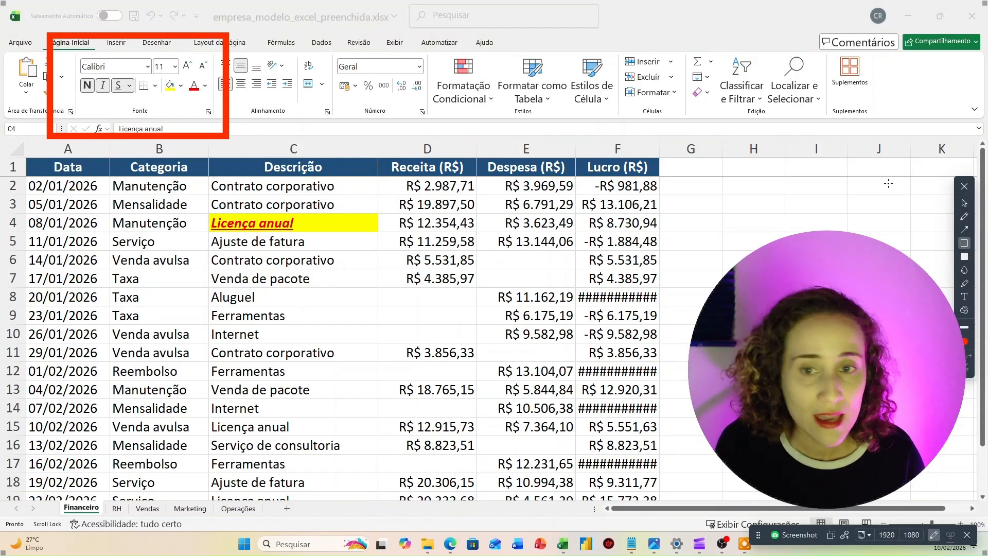
pyautogui.click(964, 203)
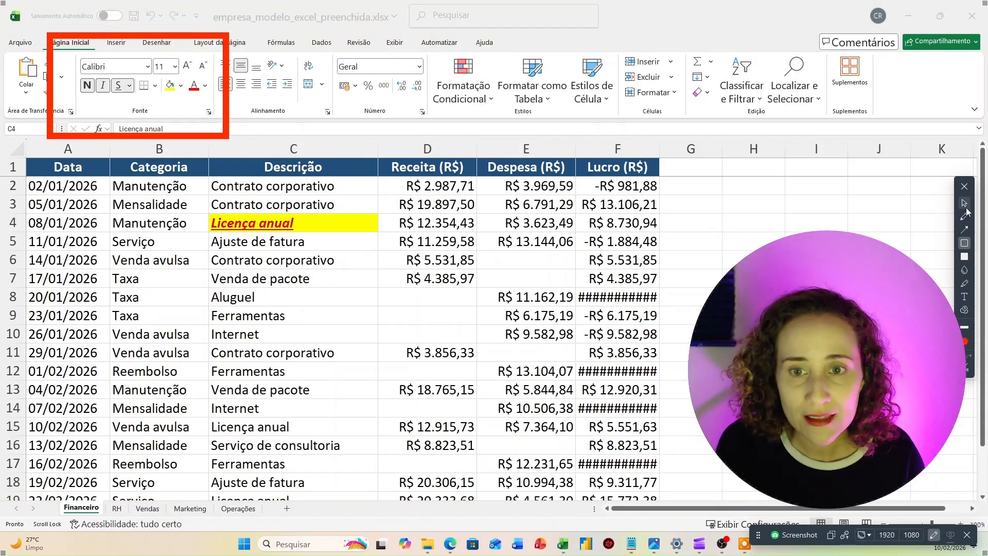
pyautogui.click(147, 67)
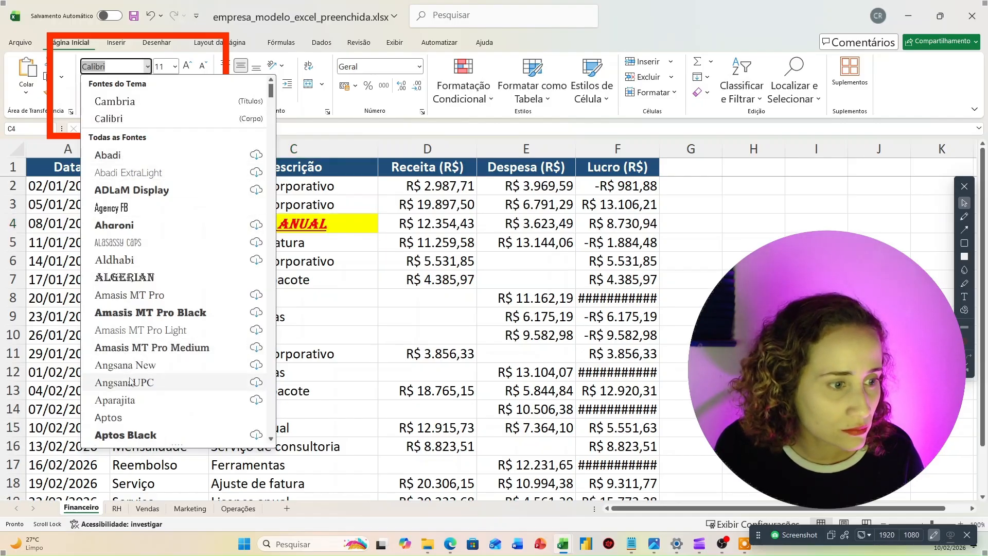
pyautogui.click(114, 418)
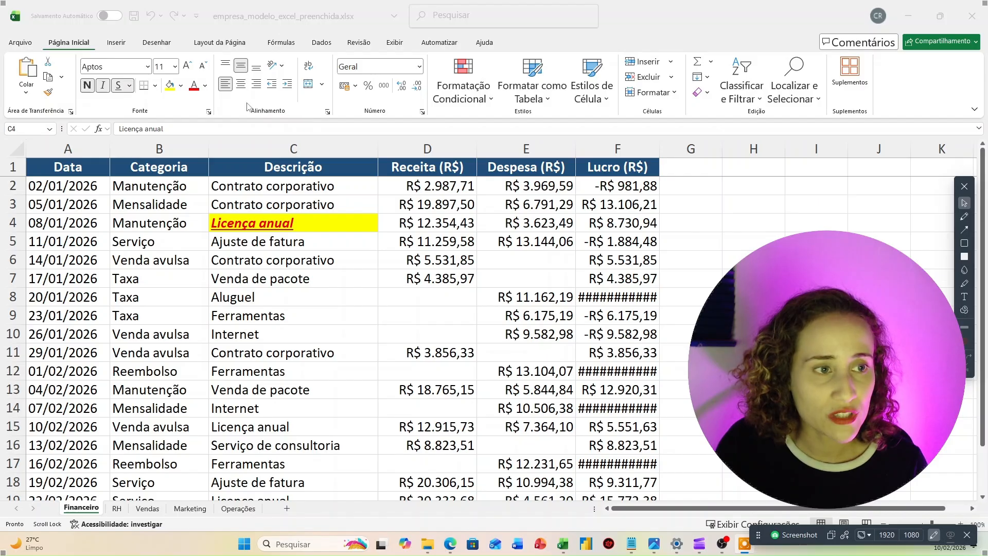
# - Align the text in cell C4 to the top, try right and left alignment, and centre it horizontally
pyautogui.click(305, 224)
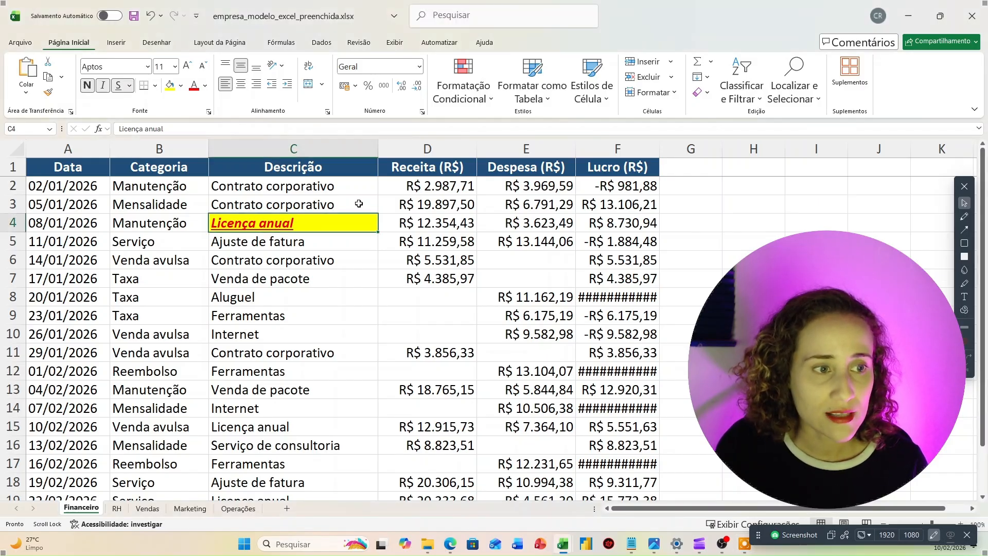
pyautogui.click(225, 66)
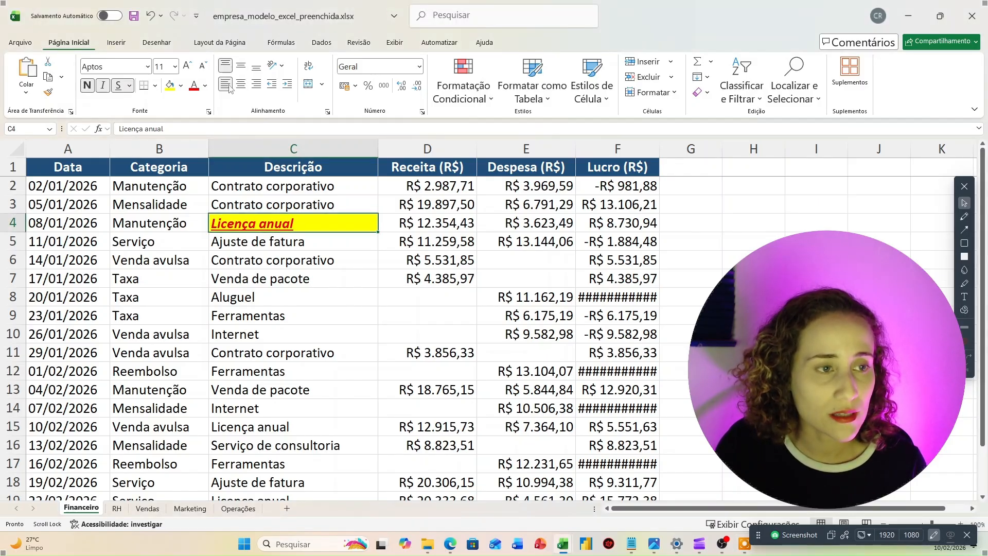
pyautogui.click(240, 85)
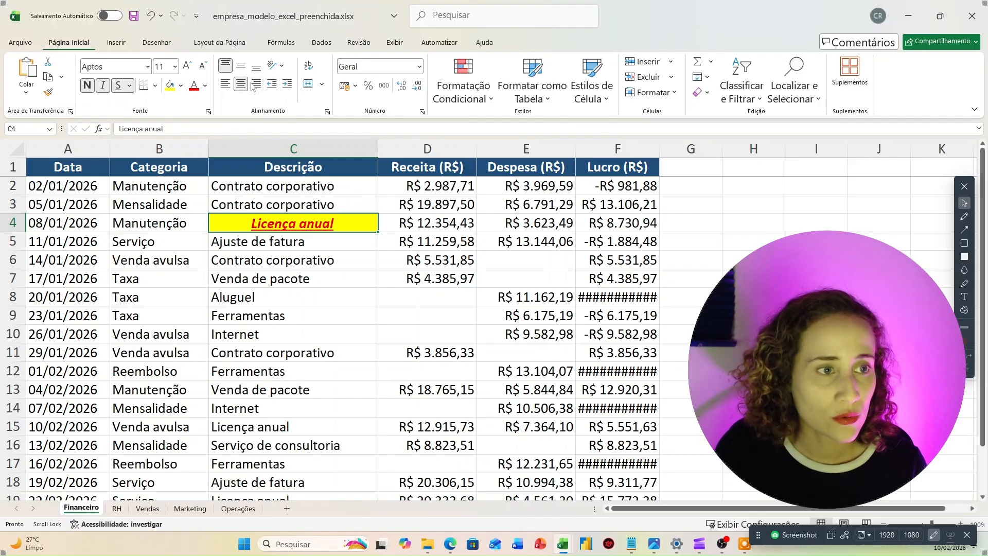
pyautogui.click(257, 86)
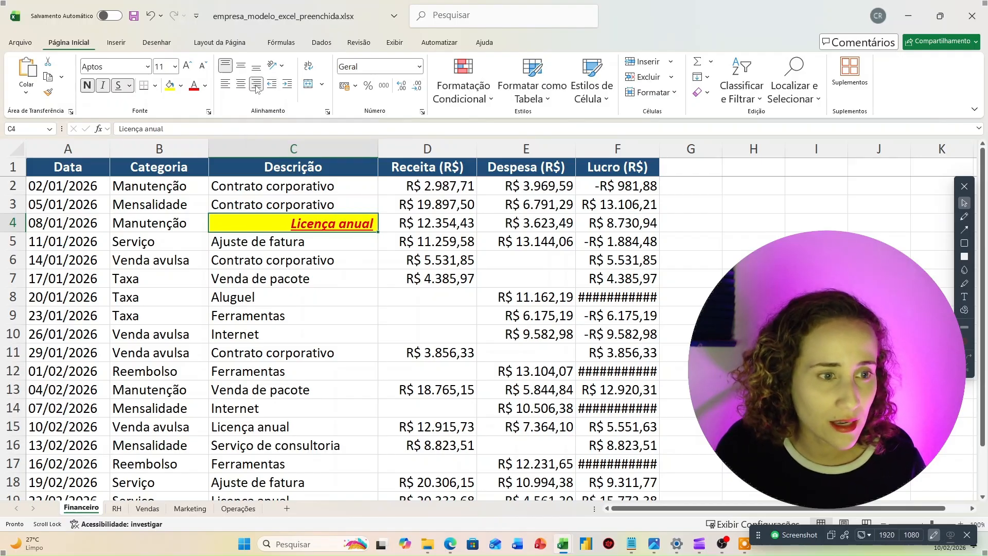
pyautogui.click(225, 86)
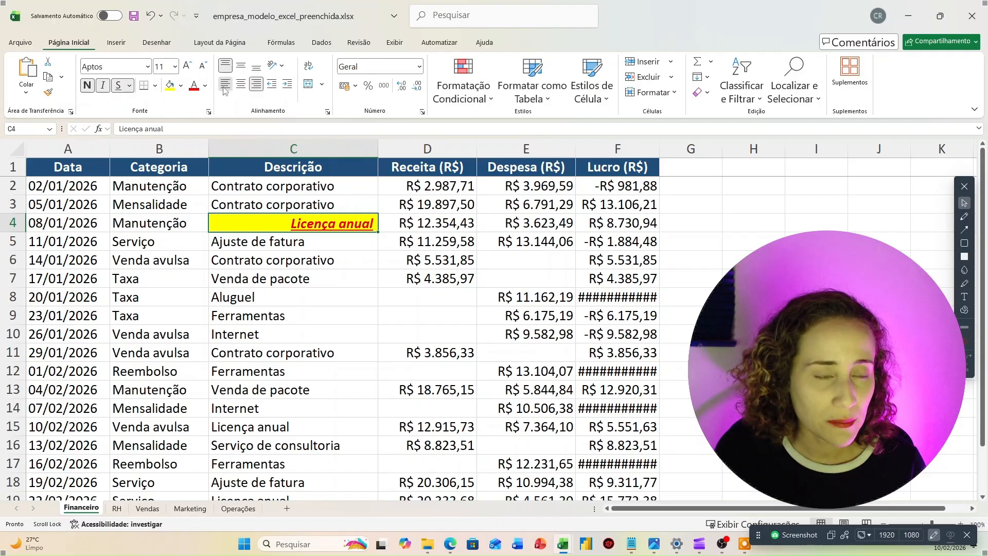
pyautogui.click(241, 86)
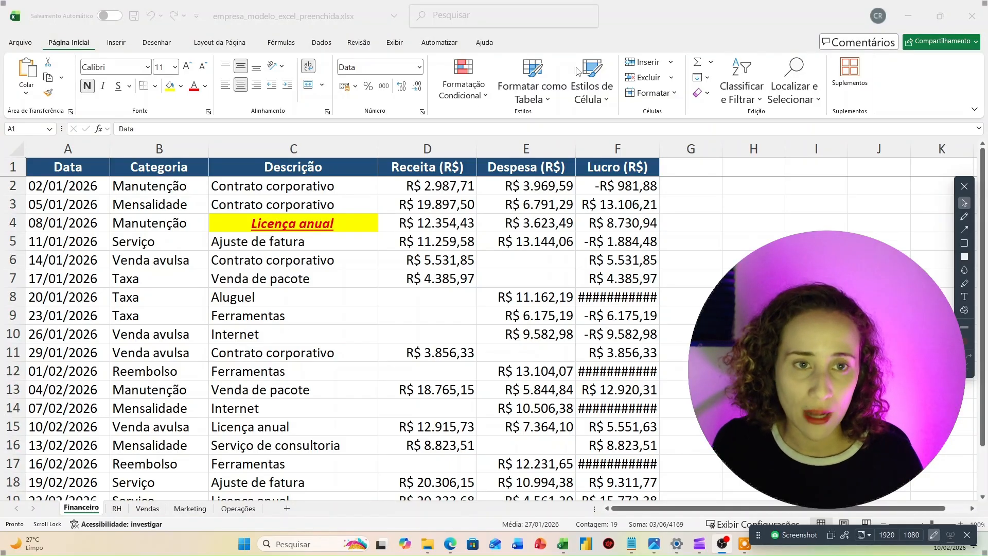
# - Review the Excluir and Inserir options available for the selected column A without applying any
pyautogui.click(654, 82)
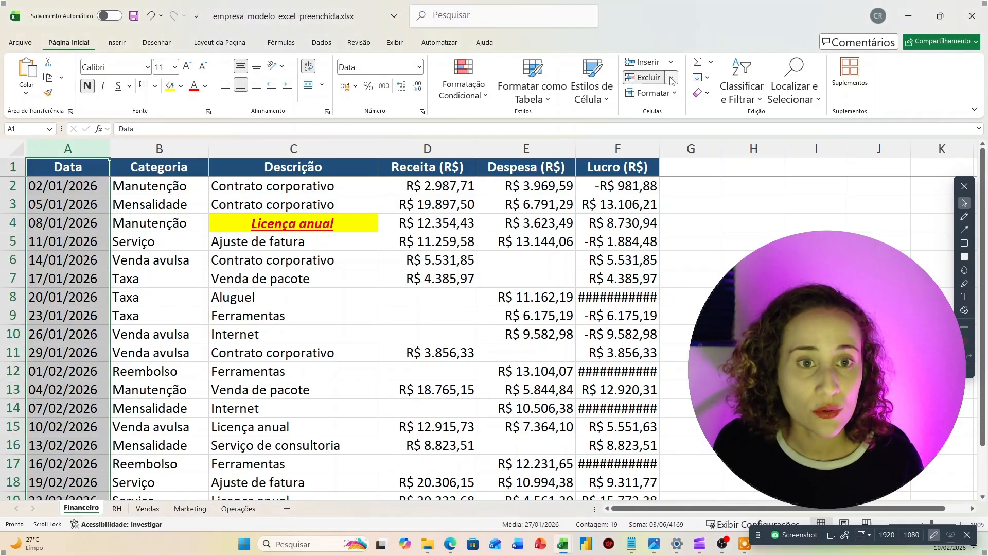
pyautogui.click(670, 78)
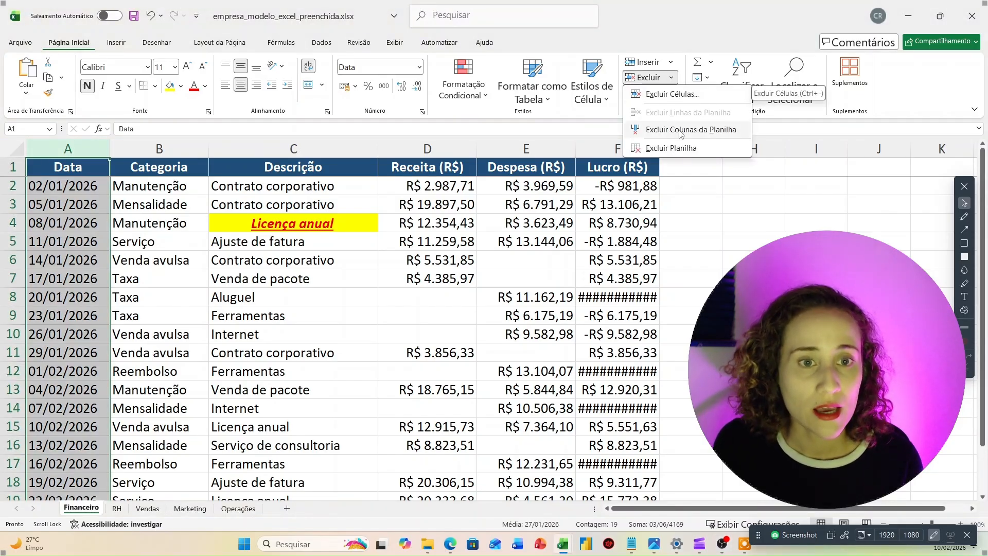
pyautogui.click(649, 62)
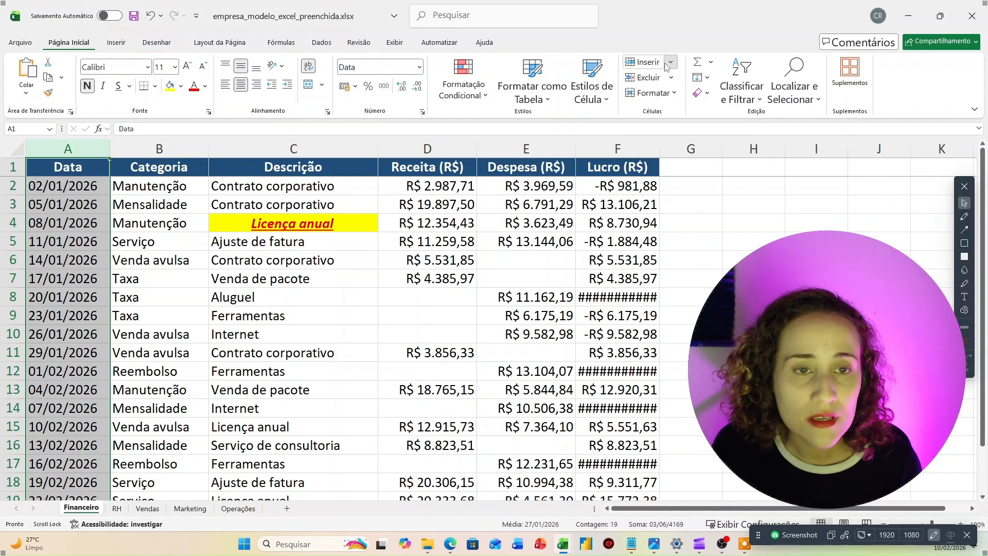
pyautogui.click(649, 62)
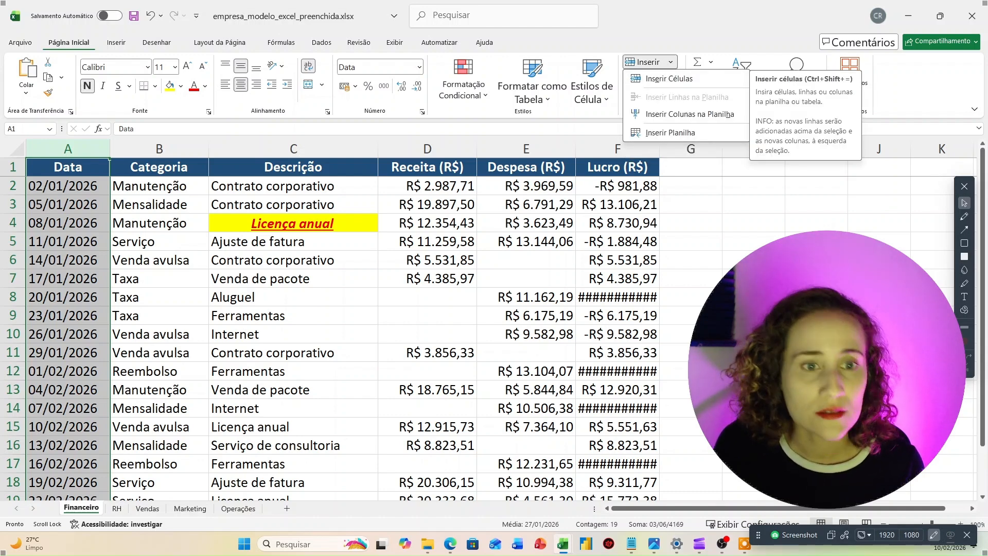
pyautogui.press('Escape')
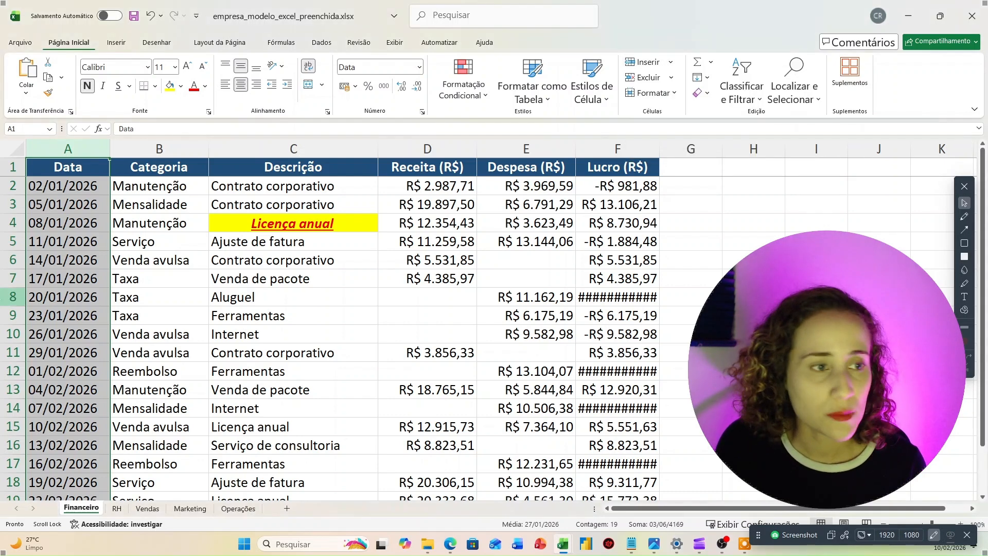
# - Delete row 3, dated 05/01/2026, and insert a blank row in its place
pyautogui.click(45, 223)
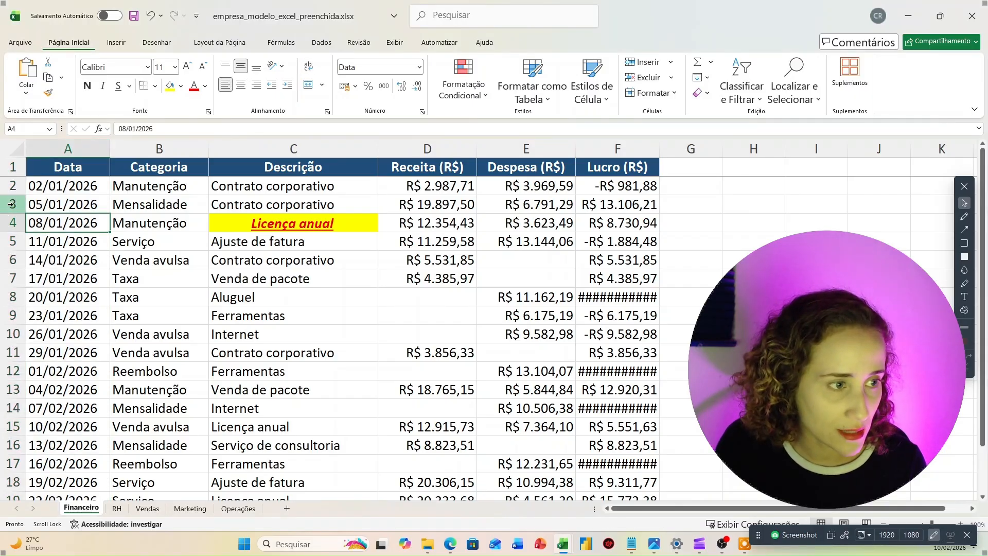
pyautogui.click(10, 206)
pyautogui.click(671, 78)
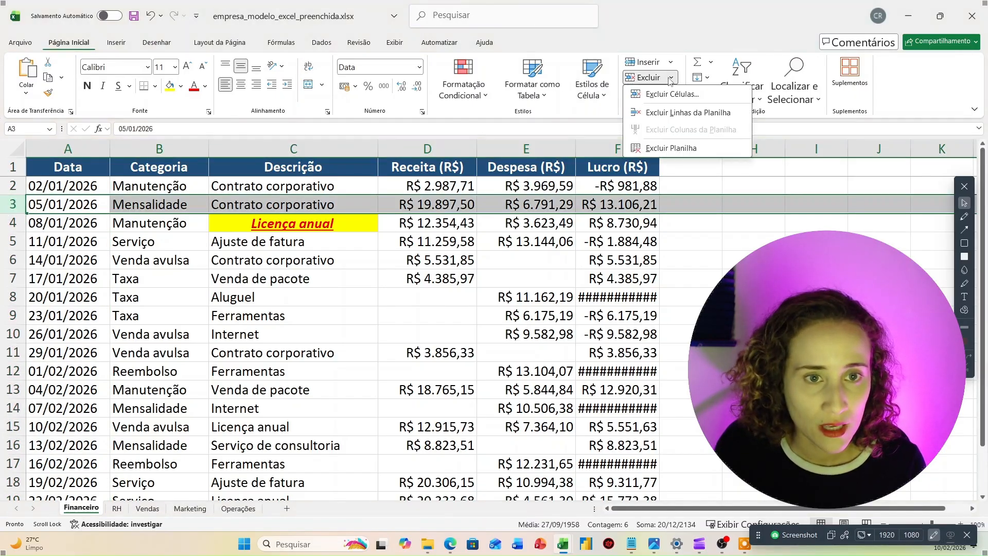
pyautogui.click(652, 111)
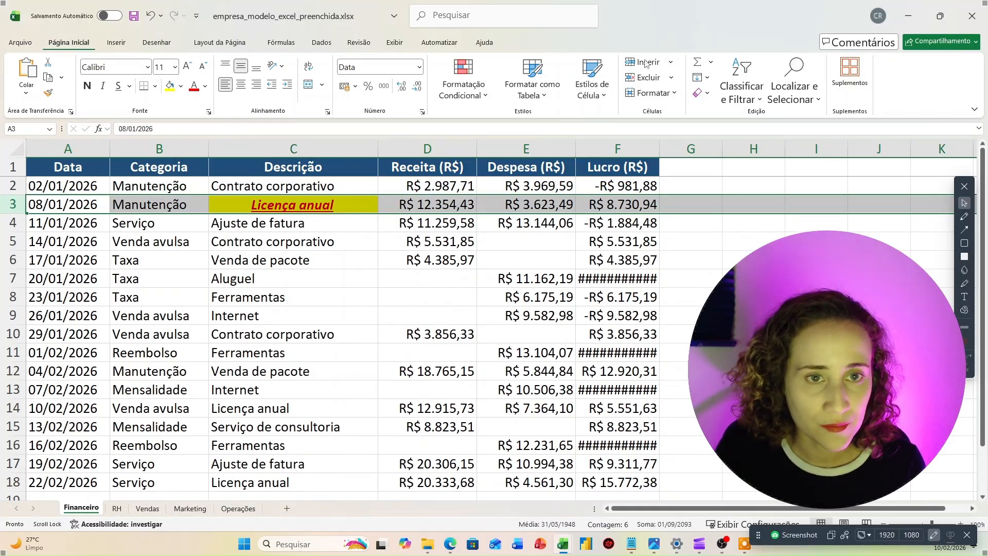
pyautogui.click(670, 62)
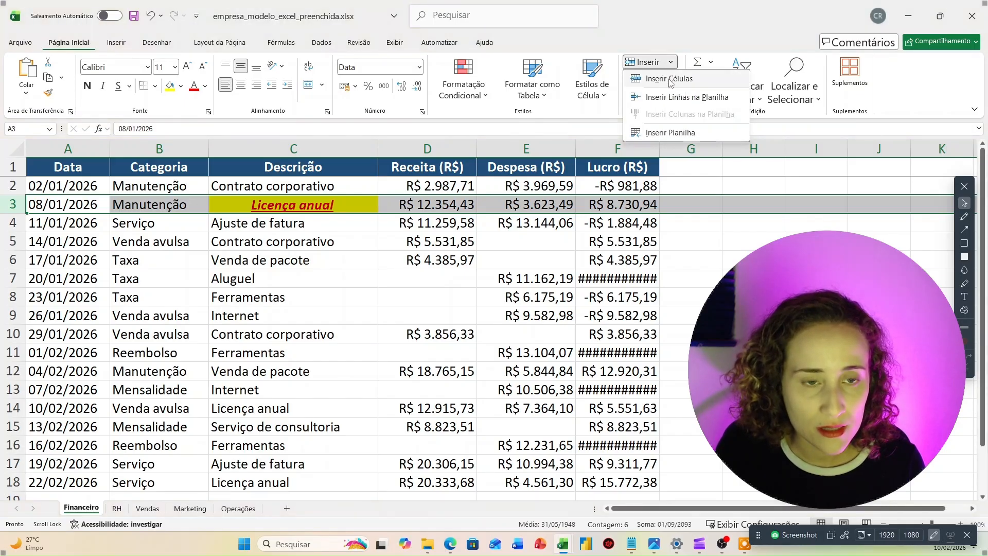
pyautogui.click(669, 79)
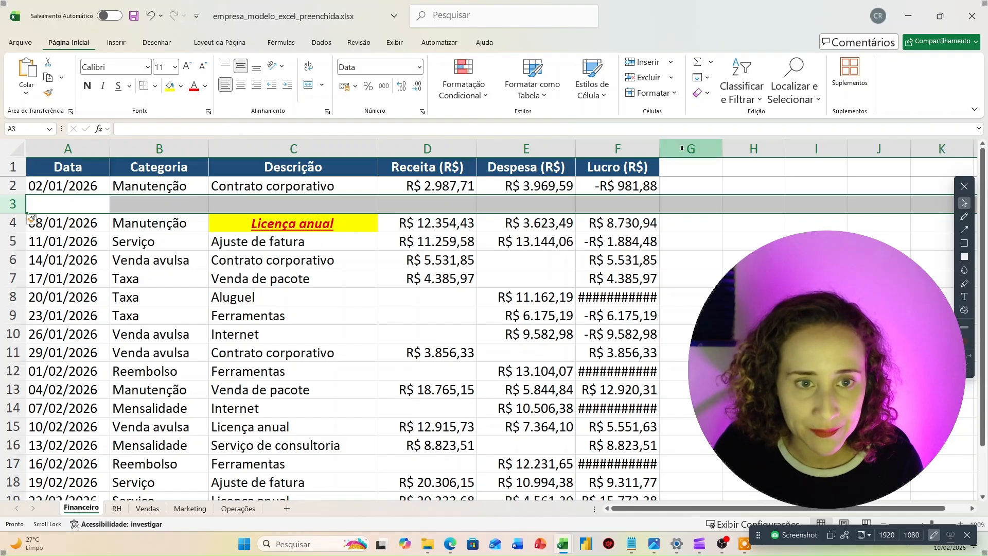
# - Insert a blank column before the Despesa (R$) column and delete it again
pyautogui.moveTo(556, 147)
pyautogui.mouseDown()
pyautogui.moveTo(601, 141)
pyautogui.moveTo(565, 150)
pyautogui.mouseUp()
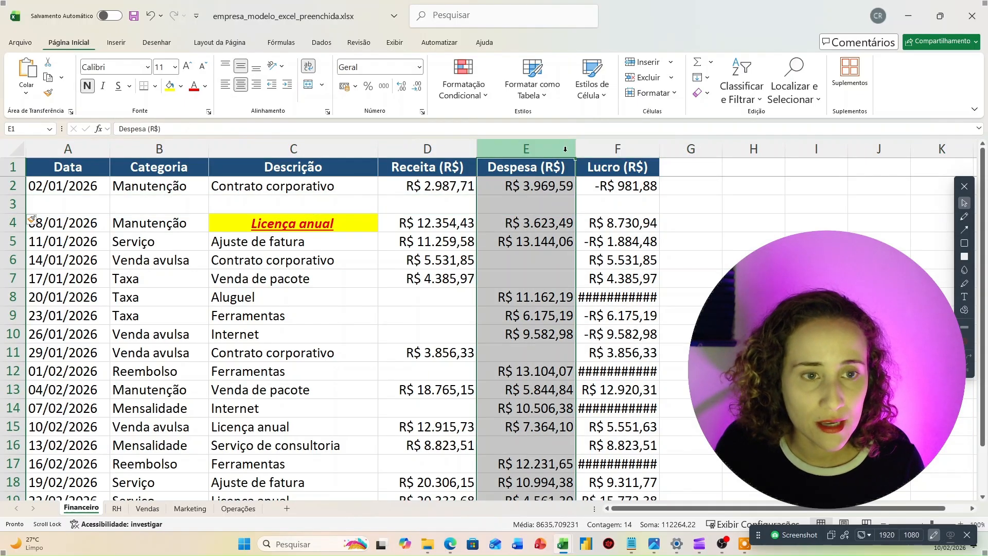
pyautogui.click(670, 62)
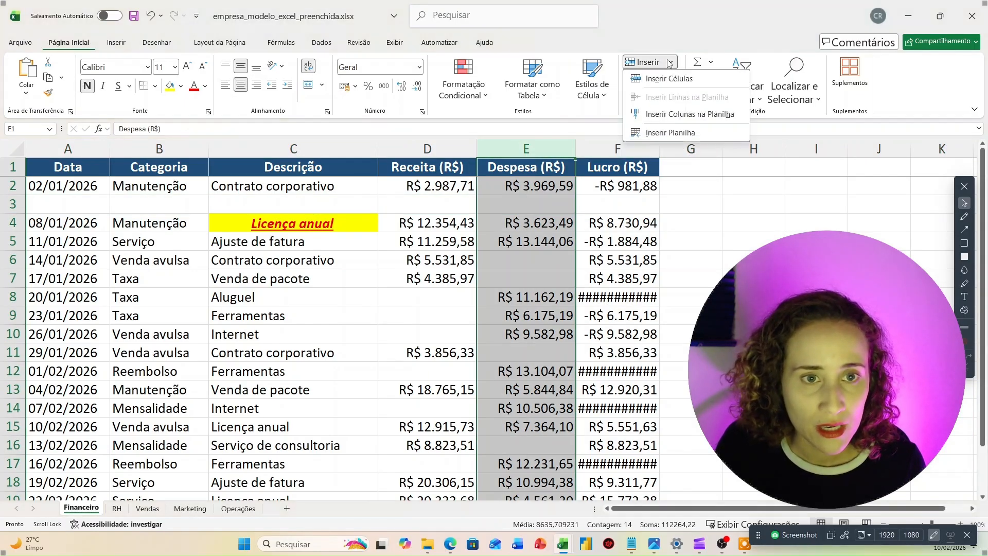
pyautogui.click(663, 80)
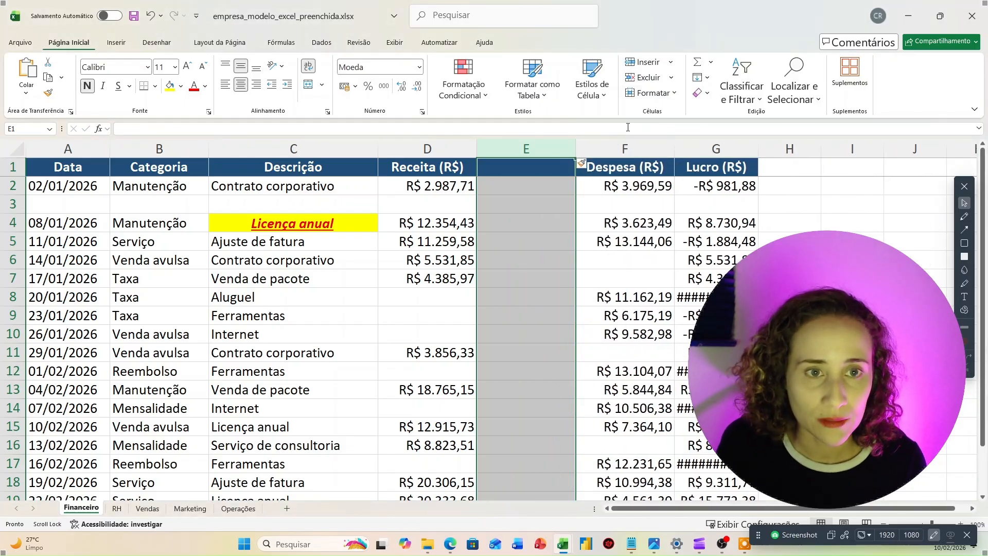
pyautogui.click(643, 77)
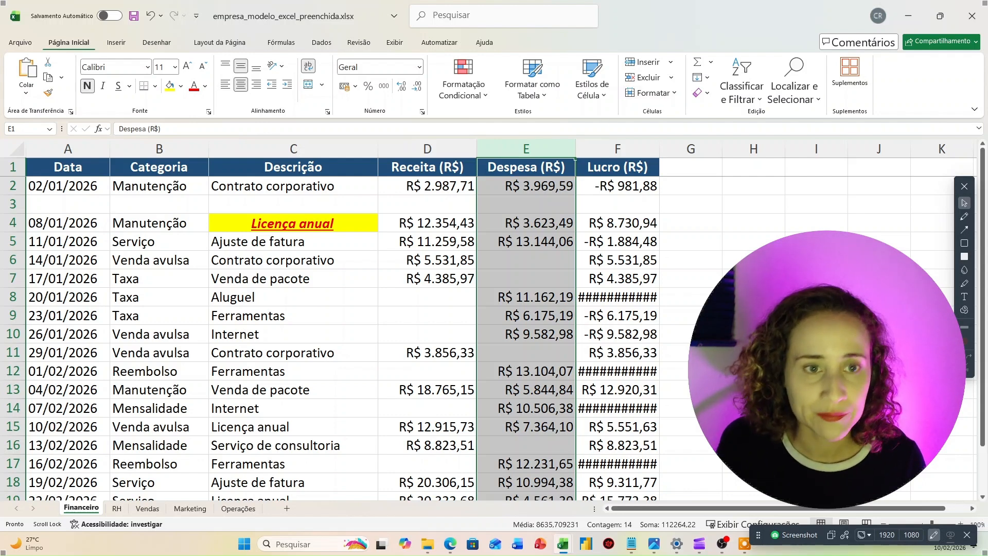
# - Examine the ribbon commands under Inserir, Desenhar, Layout da Página, Fórmulas, Dados, Revisão, Exibir, Automatizar and Ajuda
pyautogui.click(117, 44)
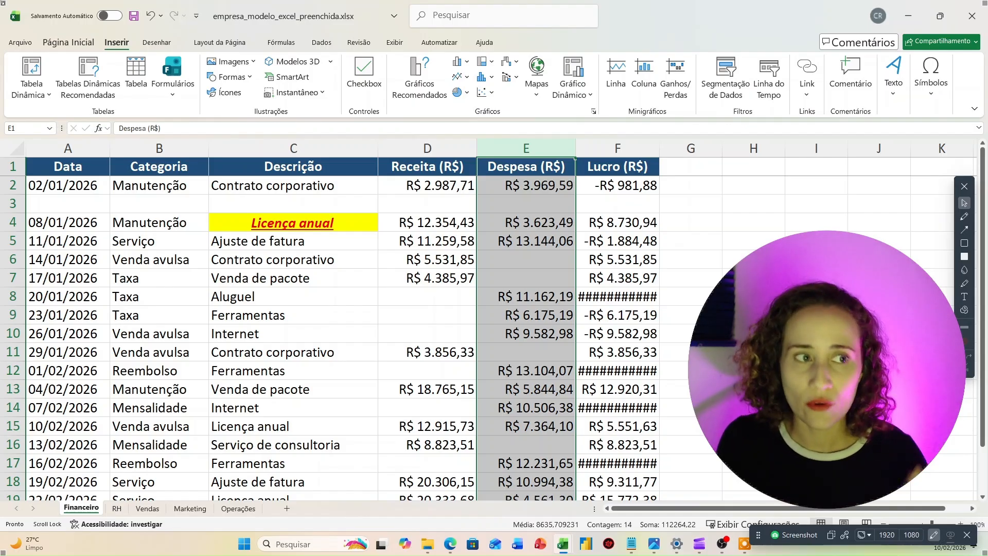
pyautogui.click(171, 44)
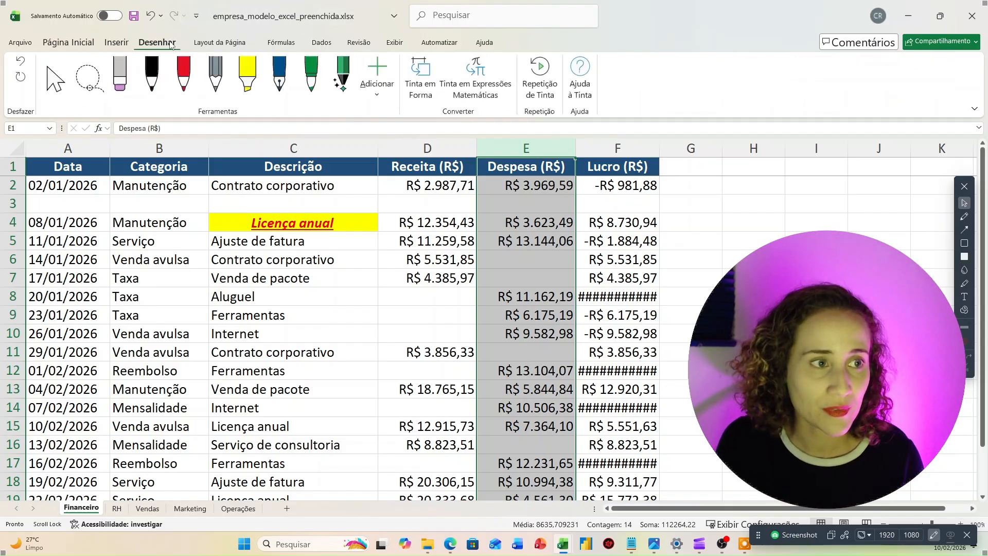
pyautogui.click(218, 43)
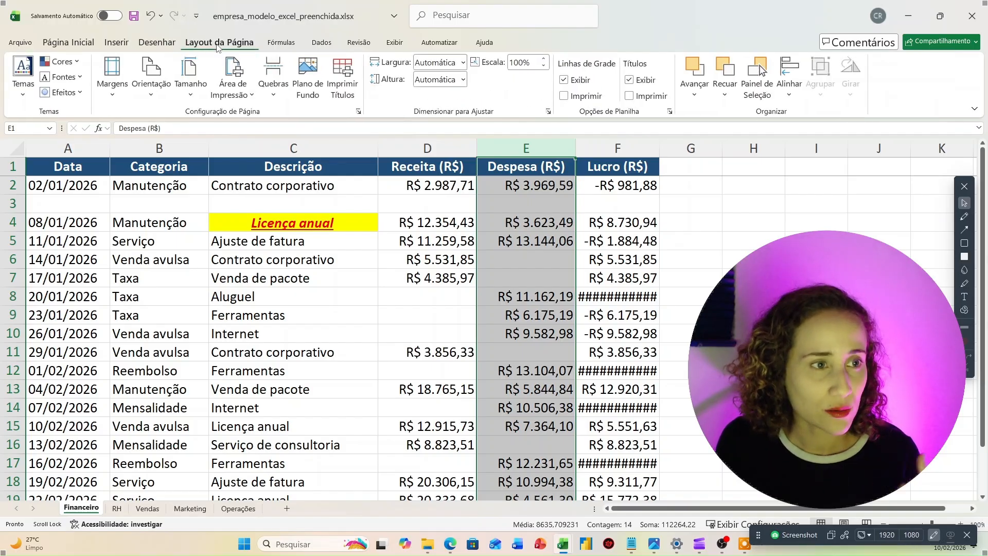
pyautogui.click(282, 44)
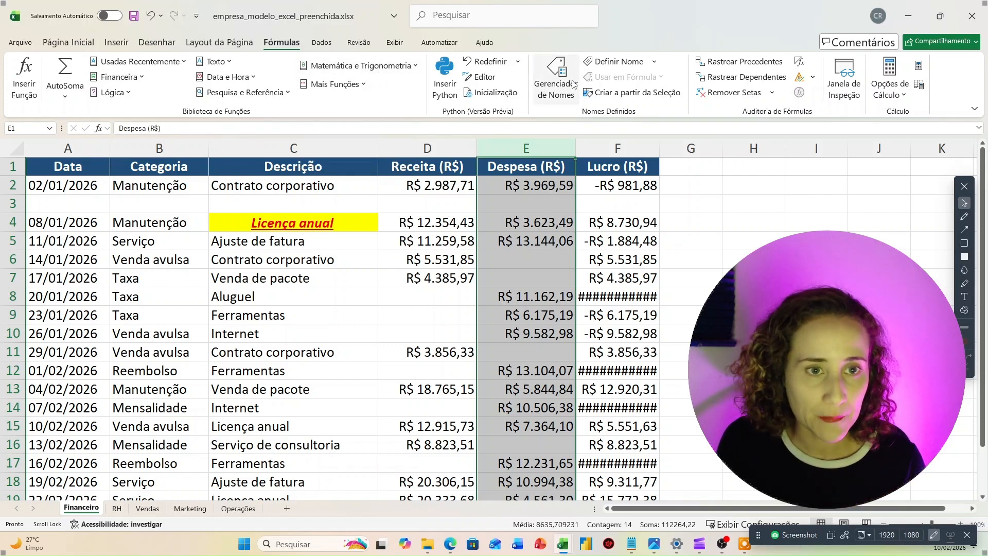
pyautogui.click(323, 43)
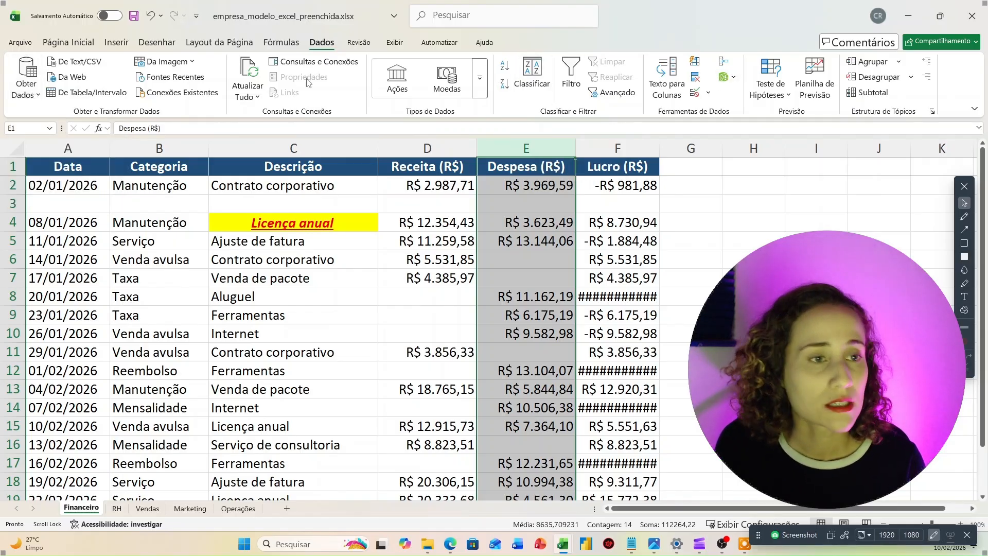
pyautogui.click(373, 42)
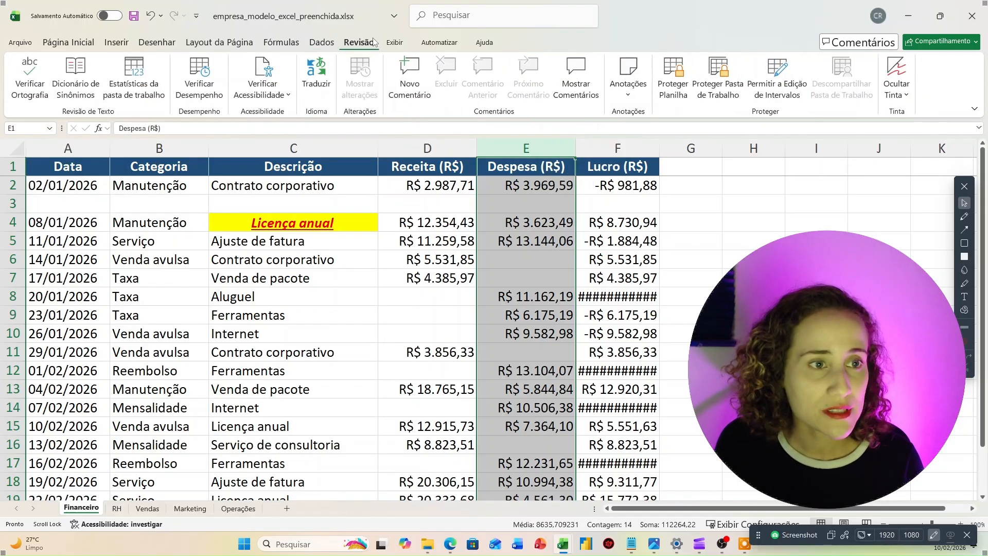
pyautogui.click(401, 45)
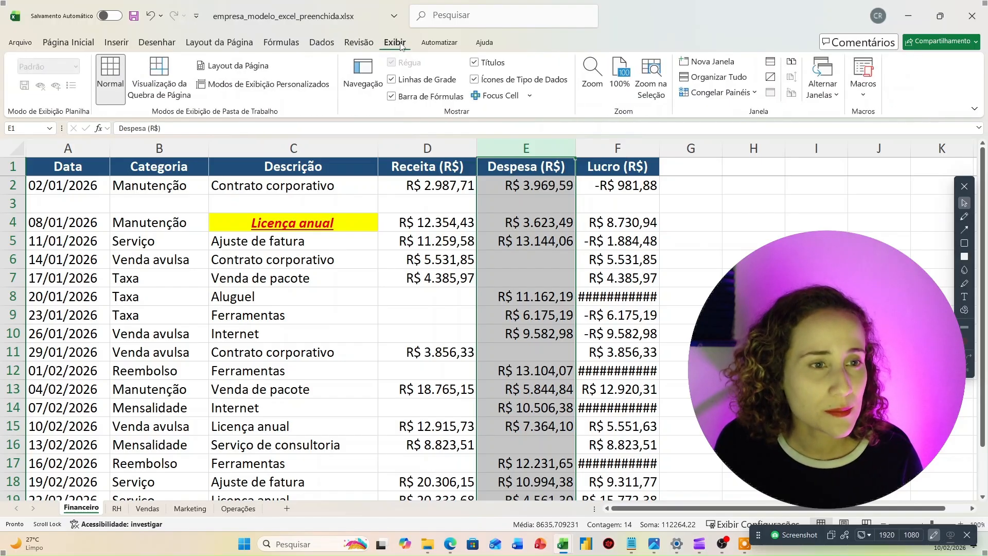
pyautogui.click(440, 45)
pyautogui.click(489, 44)
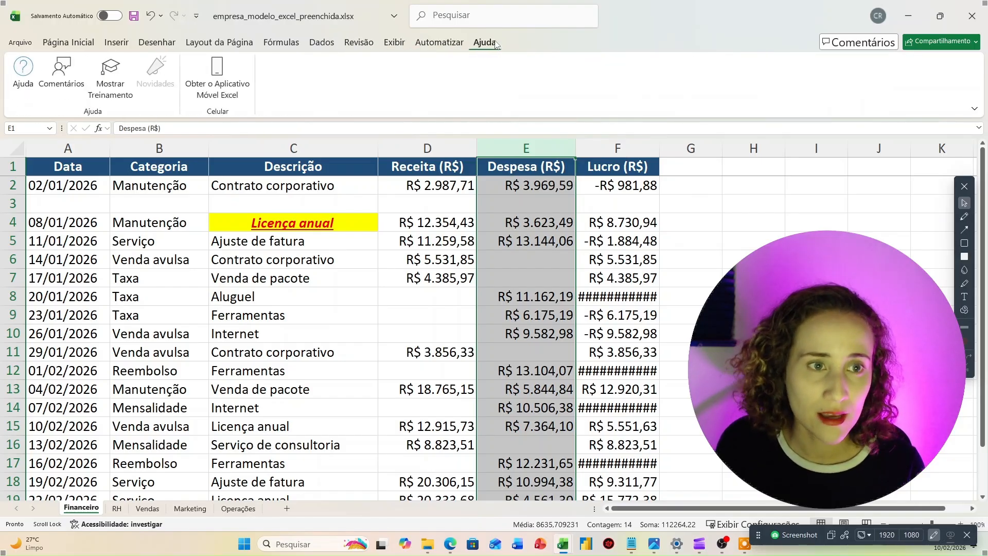
pyautogui.moveTo(741, 369); pyautogui.dragTo(747, 356)
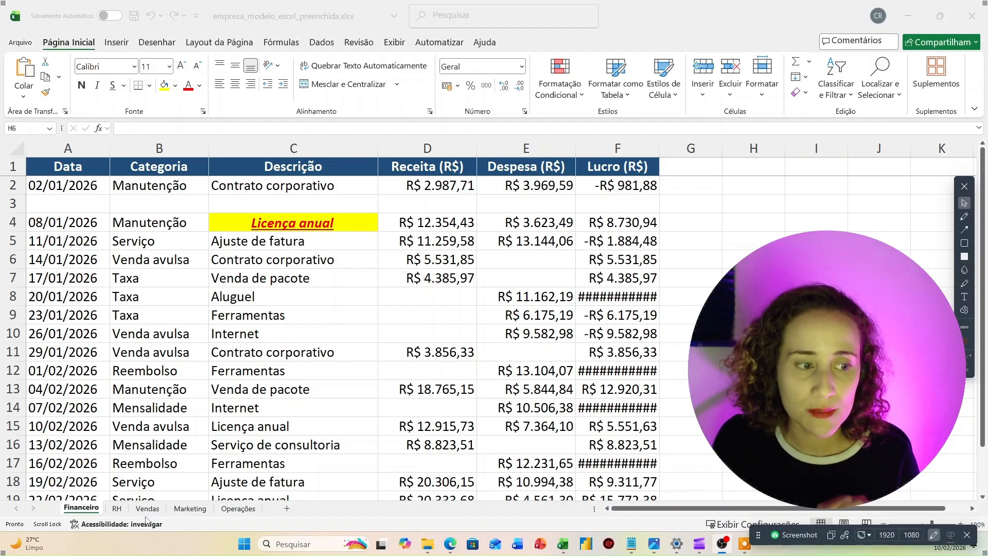
pyautogui.click(251, 510)
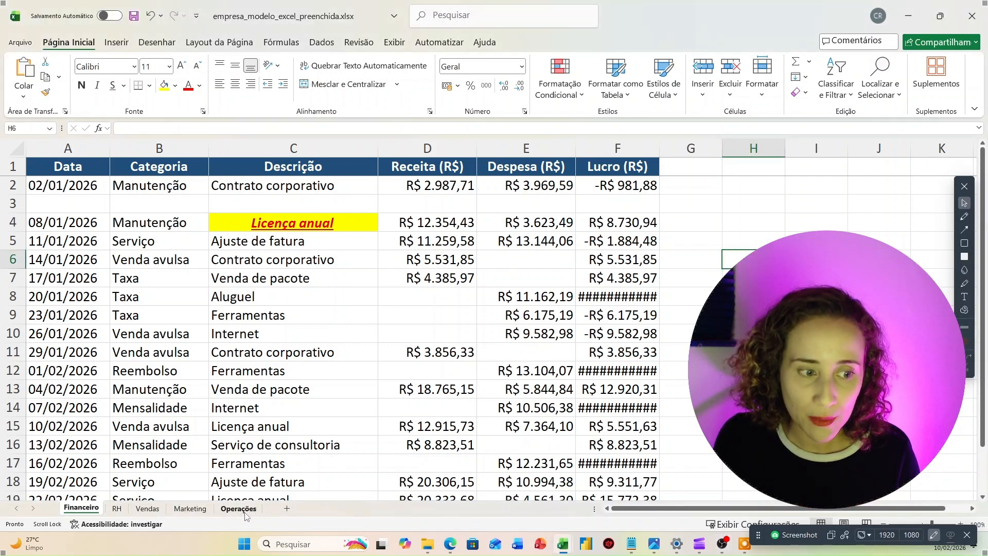
# - Rename the Operações sheet as planilha_operacoes
pyautogui.click(248, 510)
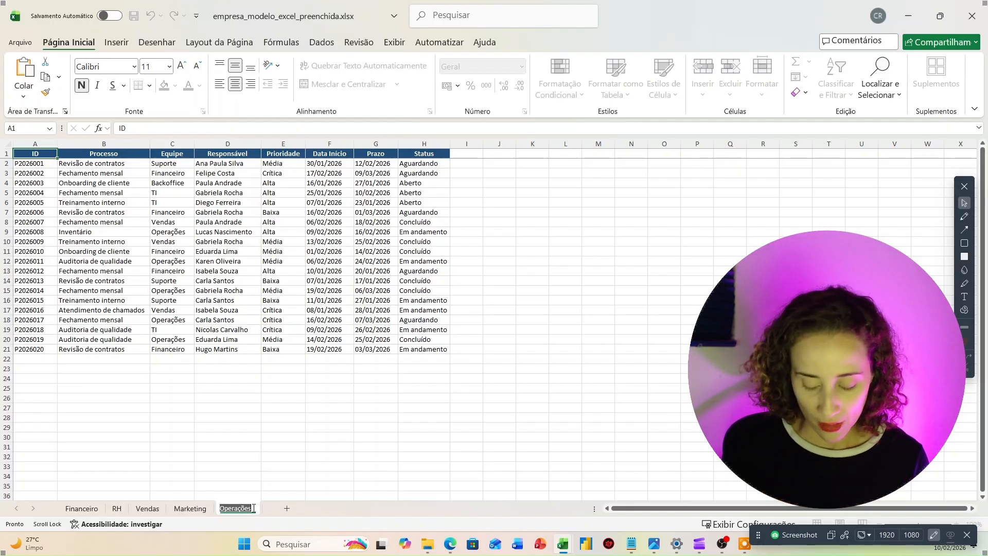
pyautogui.write('operac')
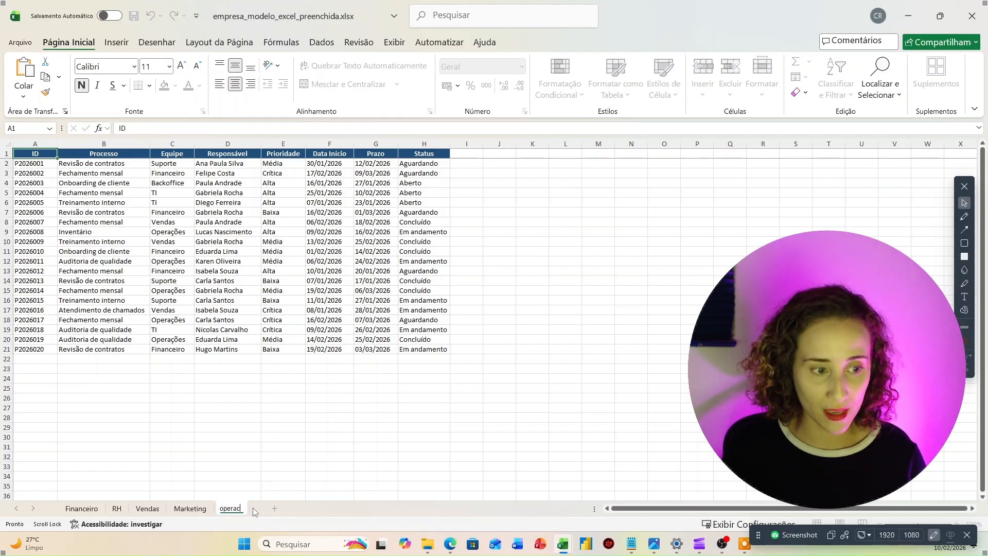
pyautogui.write('oes')
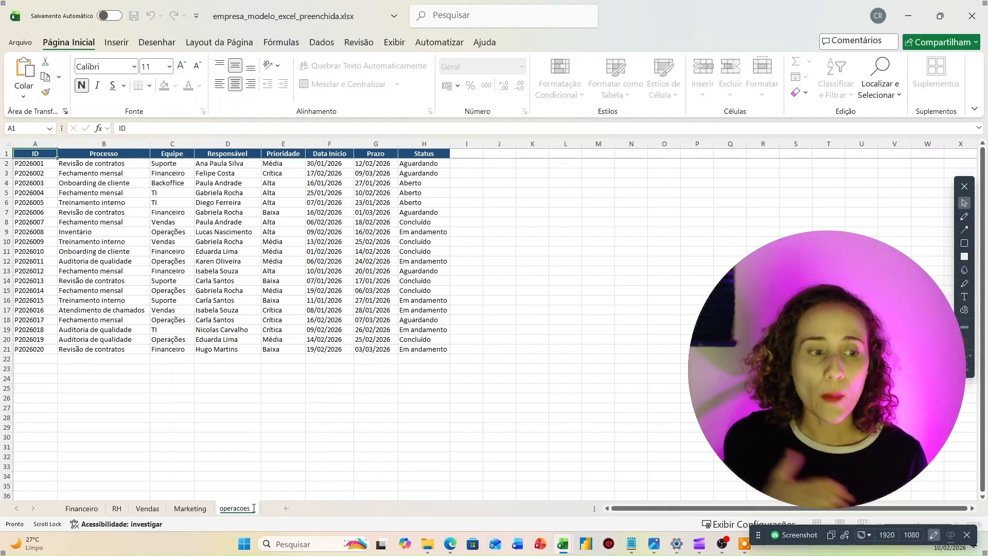
pyautogui.press('BackSpace')
pyautogui.press('BackSpace')
pyautogui.press('BackSpace')
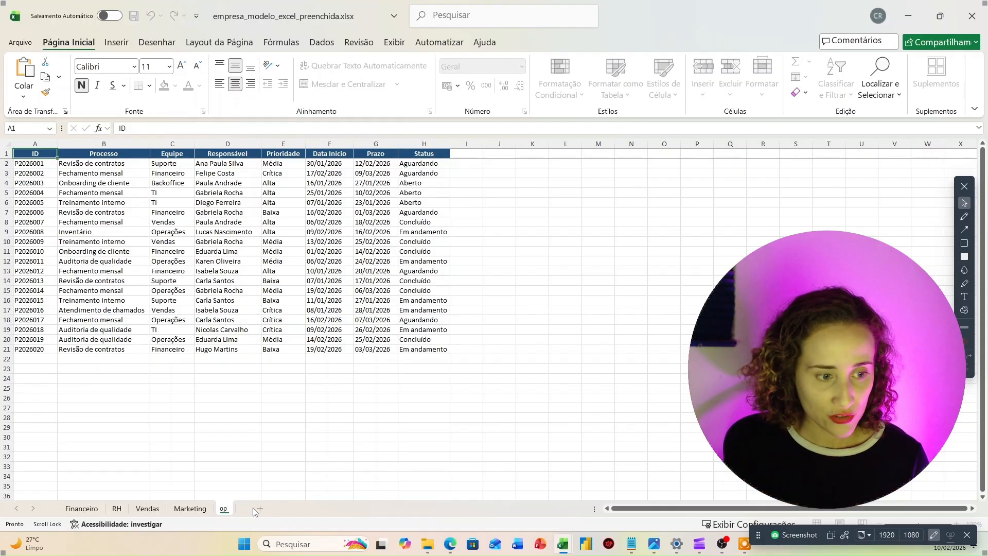
pyautogui.write('plani')
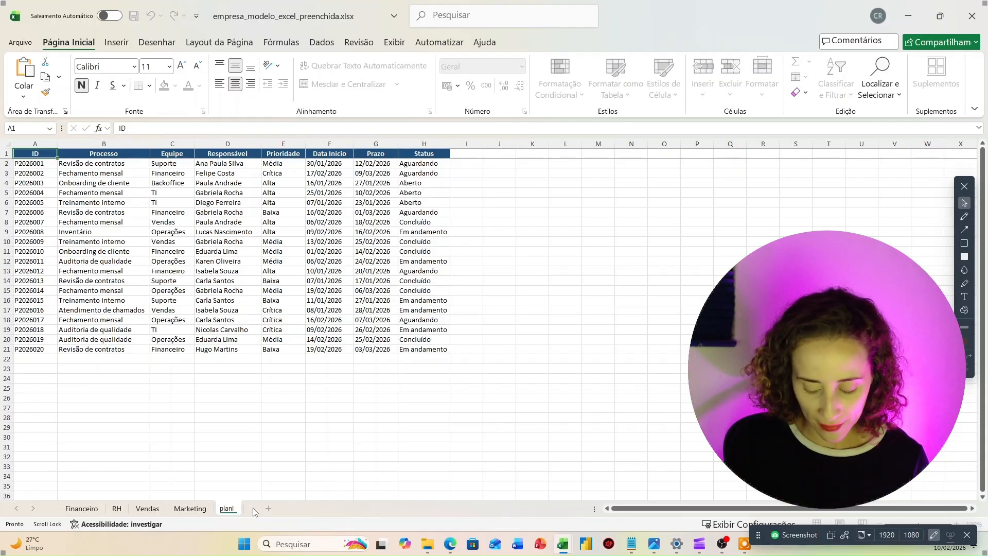
pyautogui.write('lha')
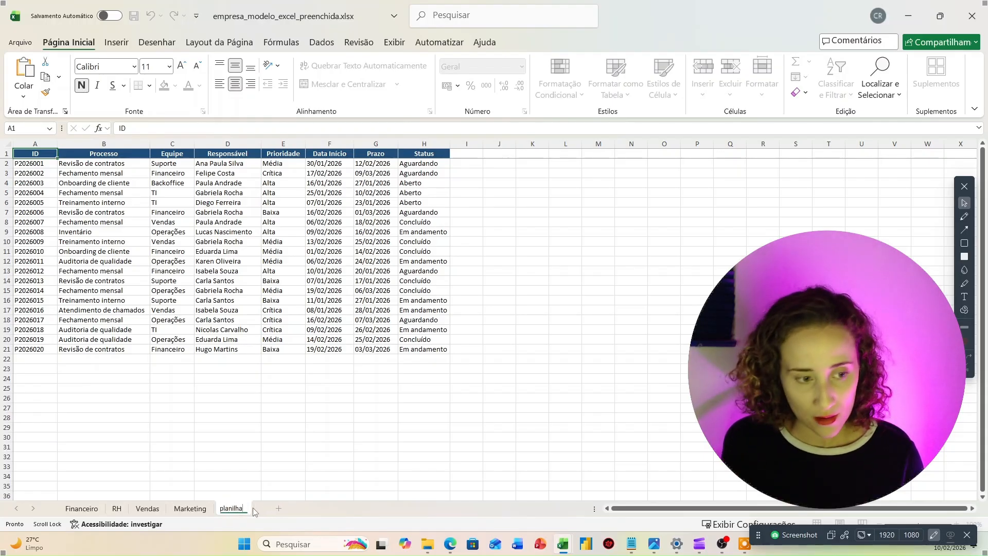
pyautogui.write('_operacoes')
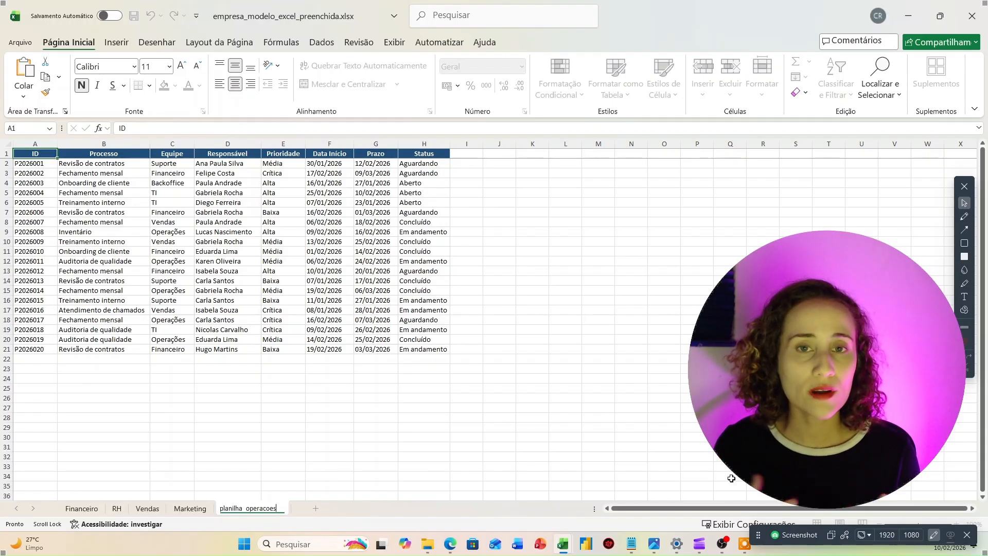
pyautogui.press('Return')
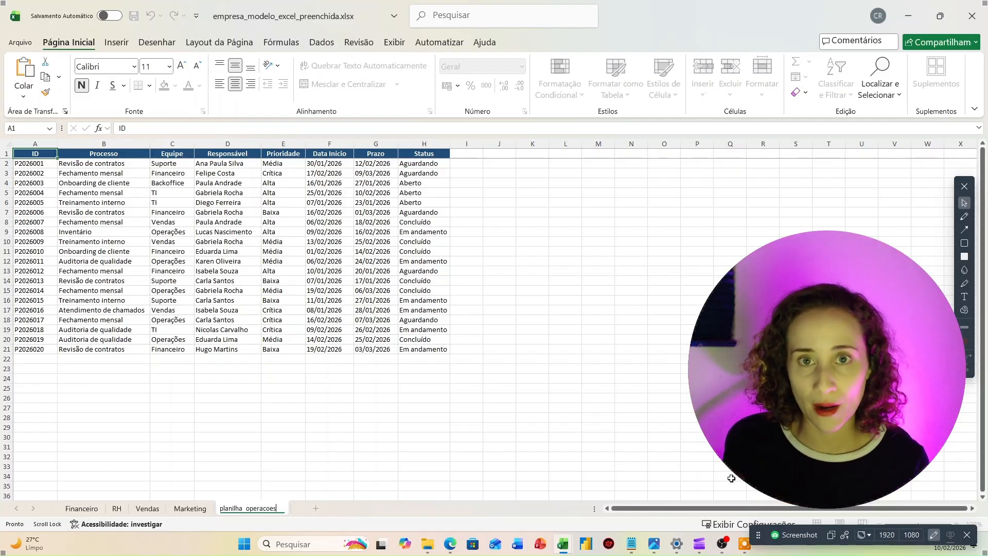
pyautogui.press('Return')
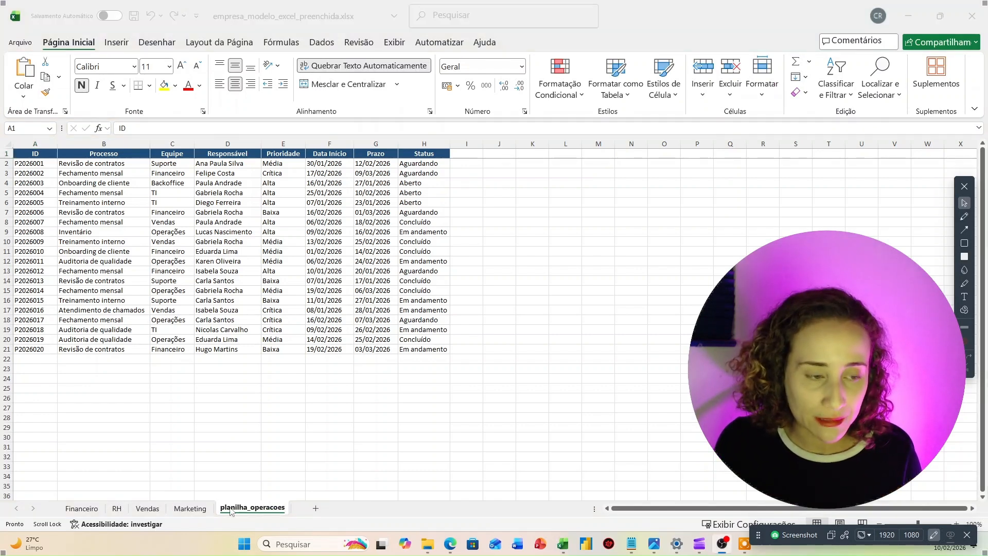
# - Re-enter Marketing as the Marketing sheet's name and open the Vendas sheet's name for editing
pyautogui.rightClick(191, 513)
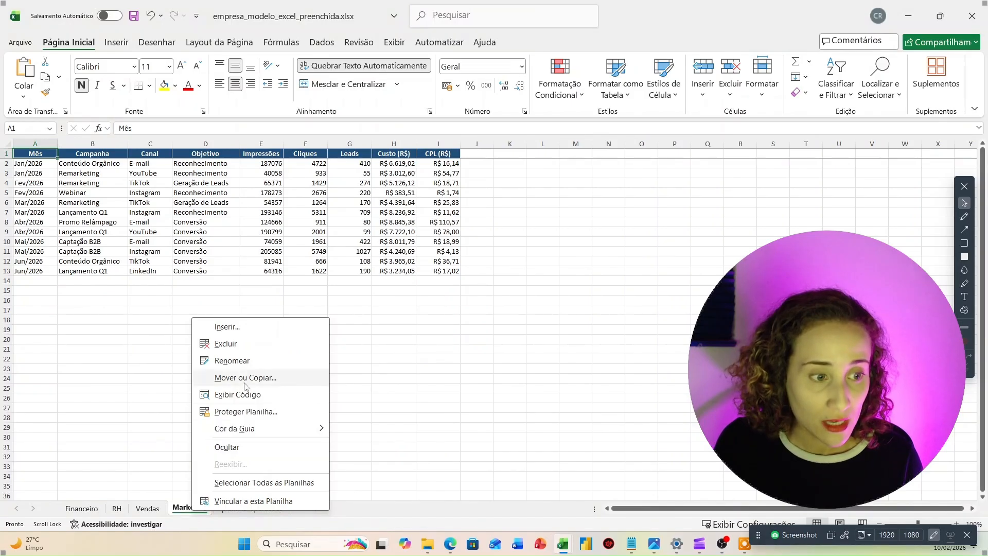
pyautogui.click(247, 362)
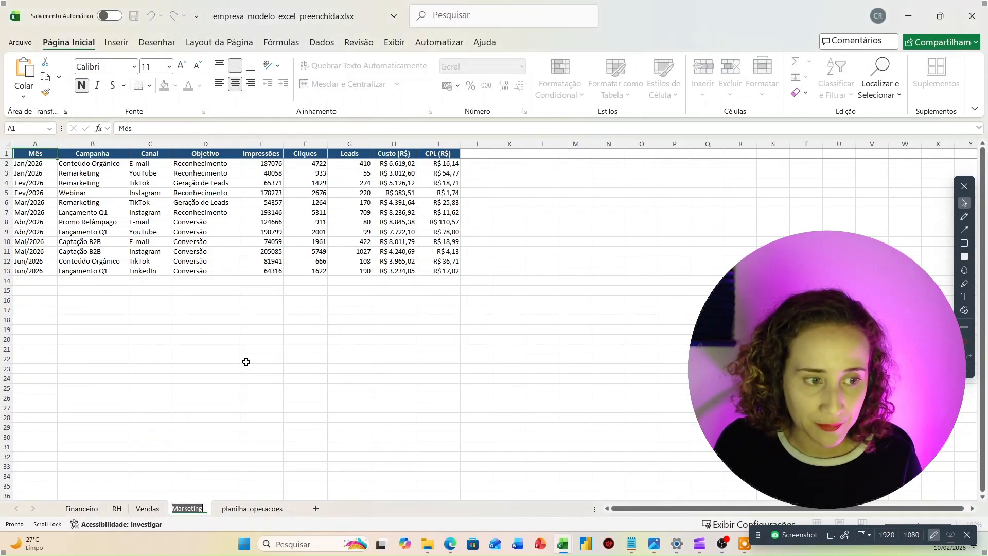
pyautogui.press('BackSpace')
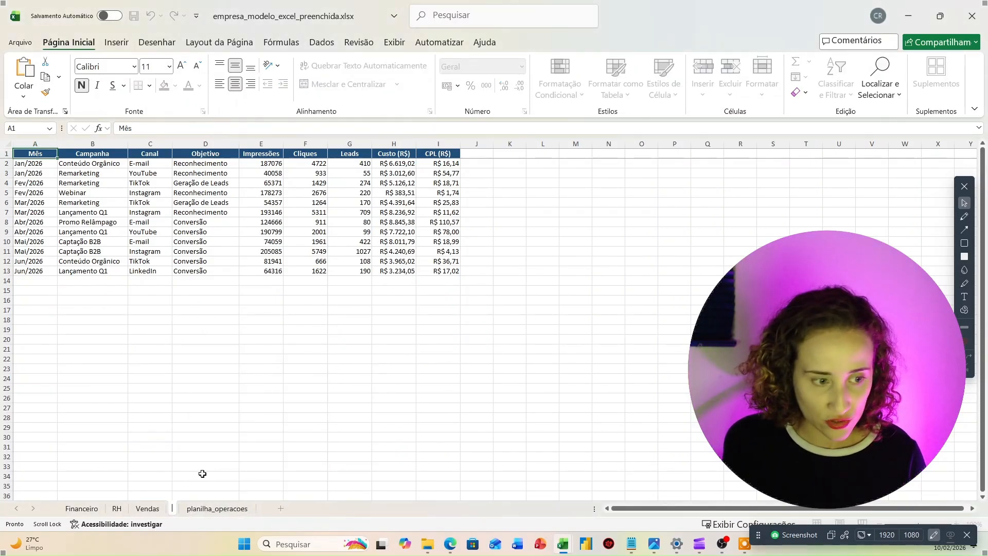
pyautogui.write('Marketing')
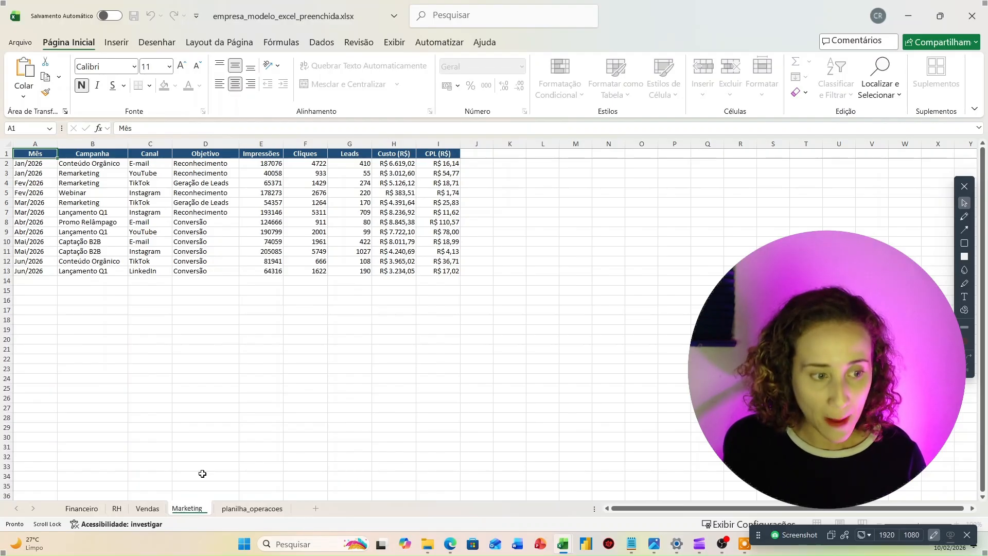
pyautogui.press('Return')
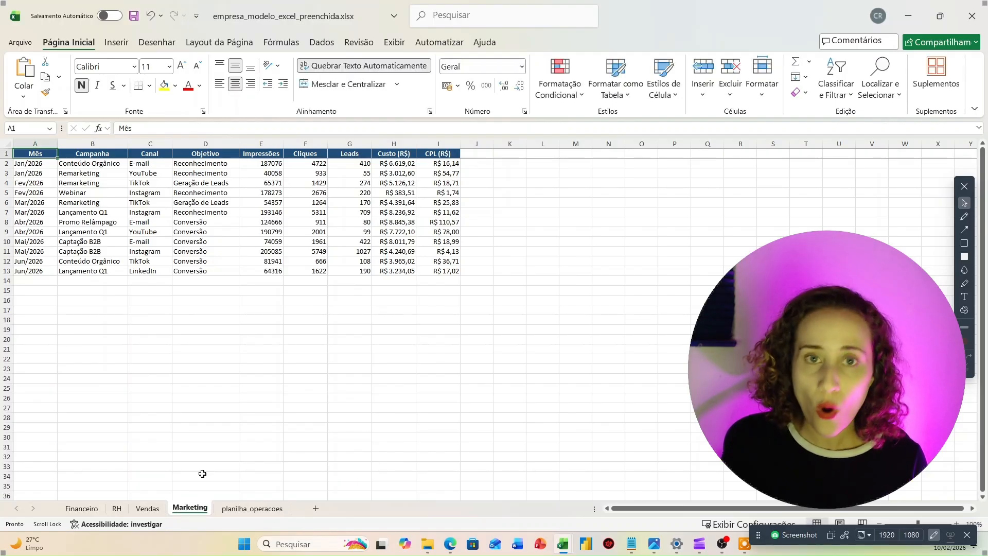
pyautogui.doubleClick(148, 509)
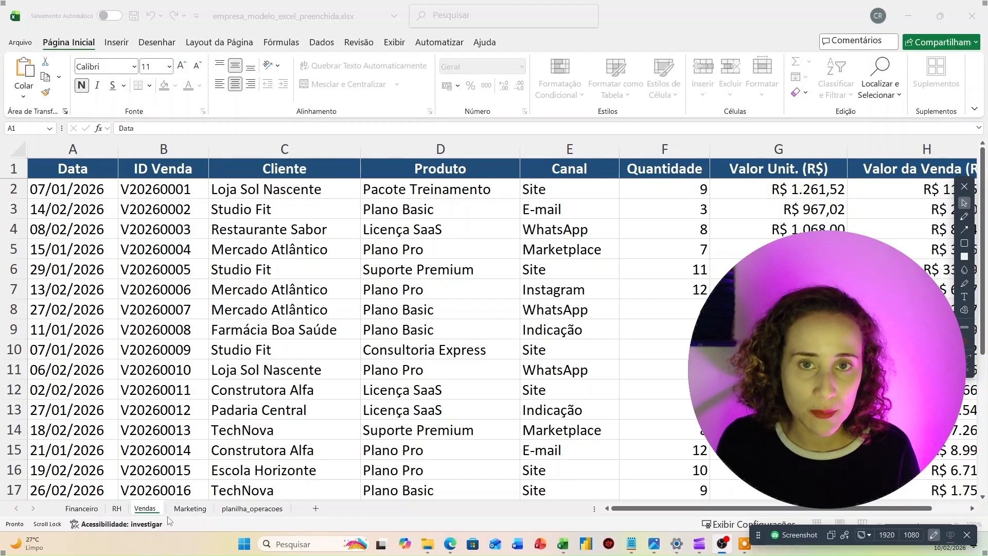
pyautogui.click(249, 512)
pyautogui.rightClick(249, 511)
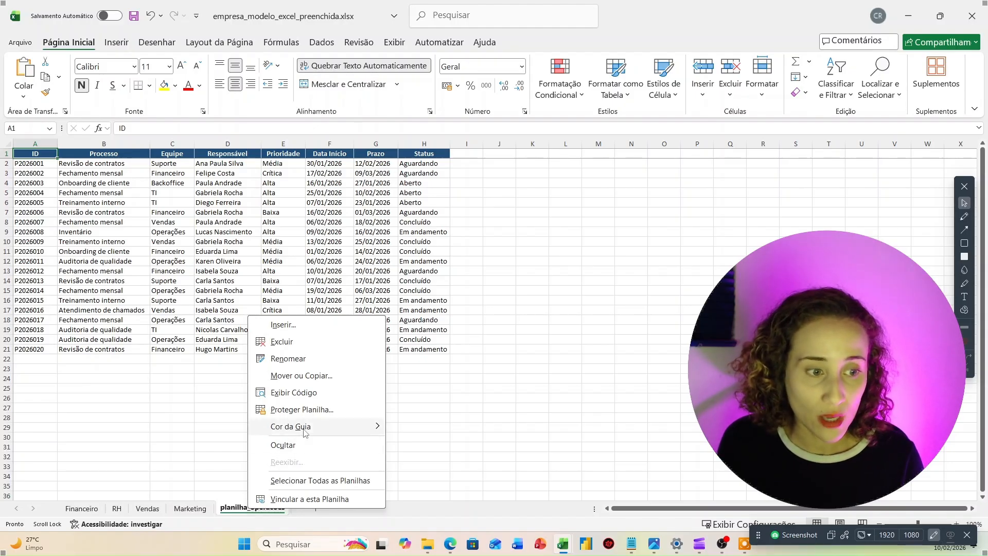
pyautogui.moveTo(309, 428)
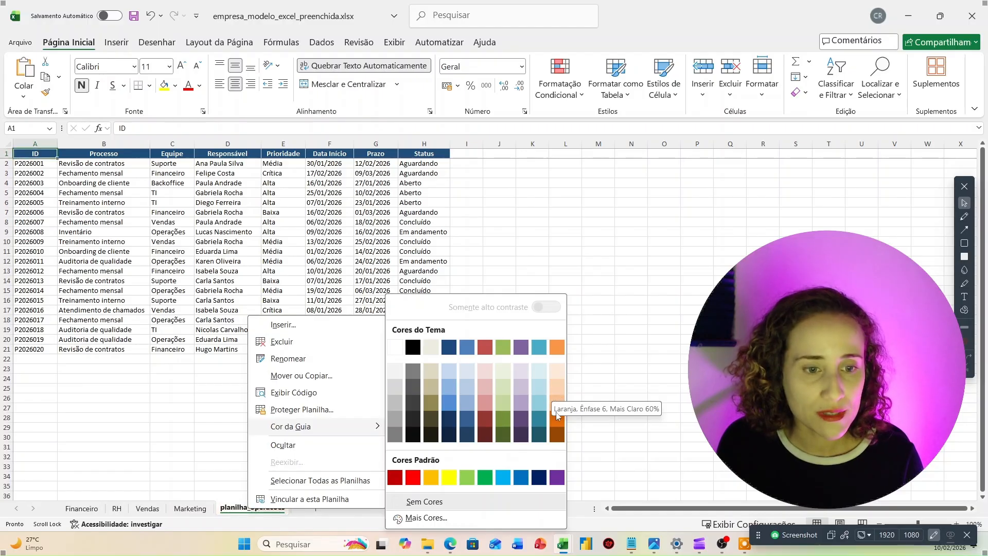
pyautogui.click(141, 451)
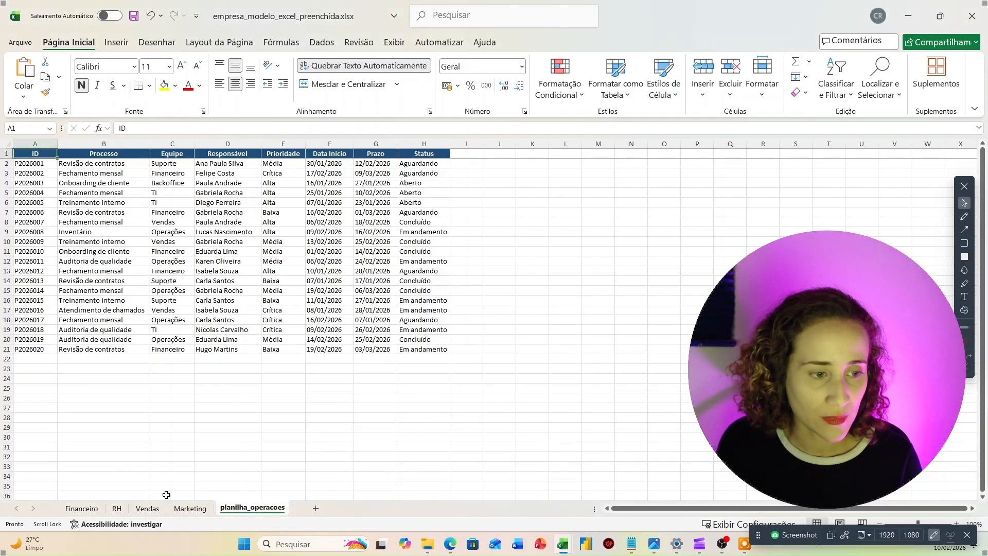
# - Set the planilha_operacoes sheet's tab colour to the dark orange theme colour
pyautogui.click(190, 508)
pyautogui.rightClick(232, 510)
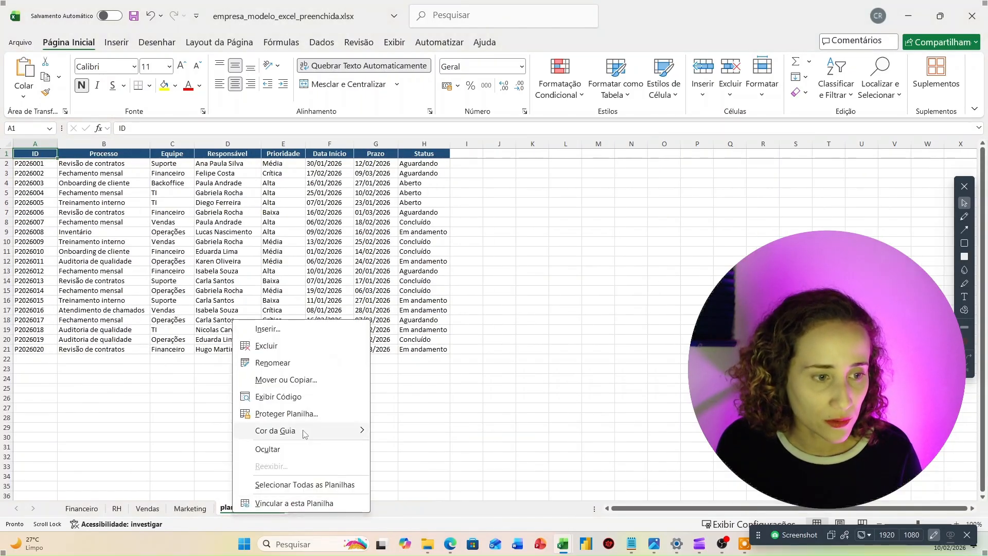
pyautogui.moveTo(330, 431)
pyautogui.click(542, 415)
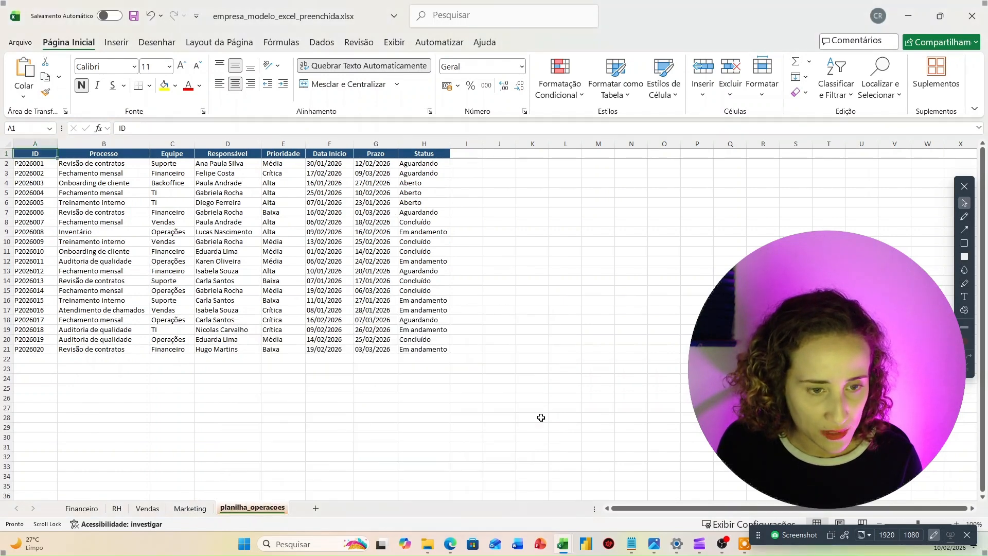
# - Set the Marketing sheet's tab colour to the dark green theme colour
pyautogui.click(188, 509)
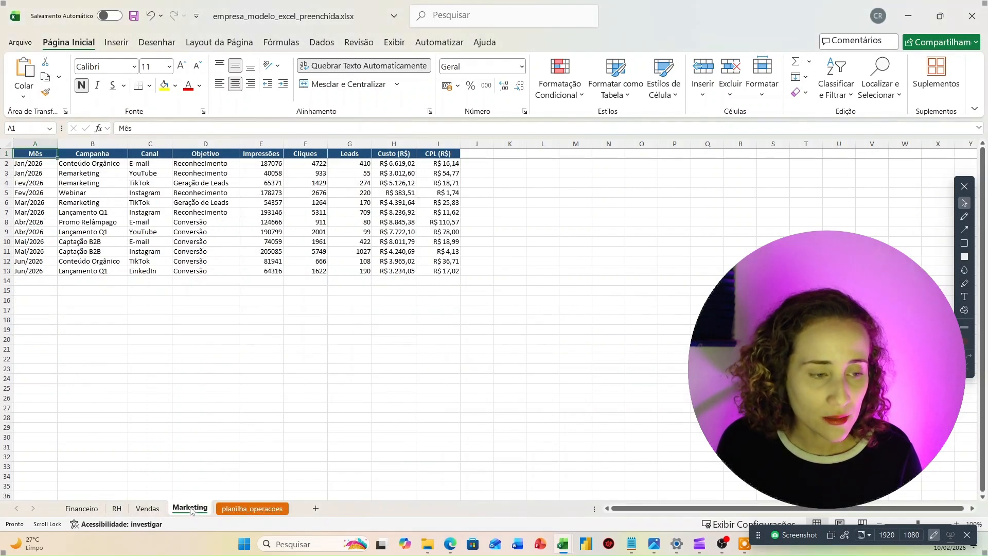
pyautogui.rightClick(191, 510)
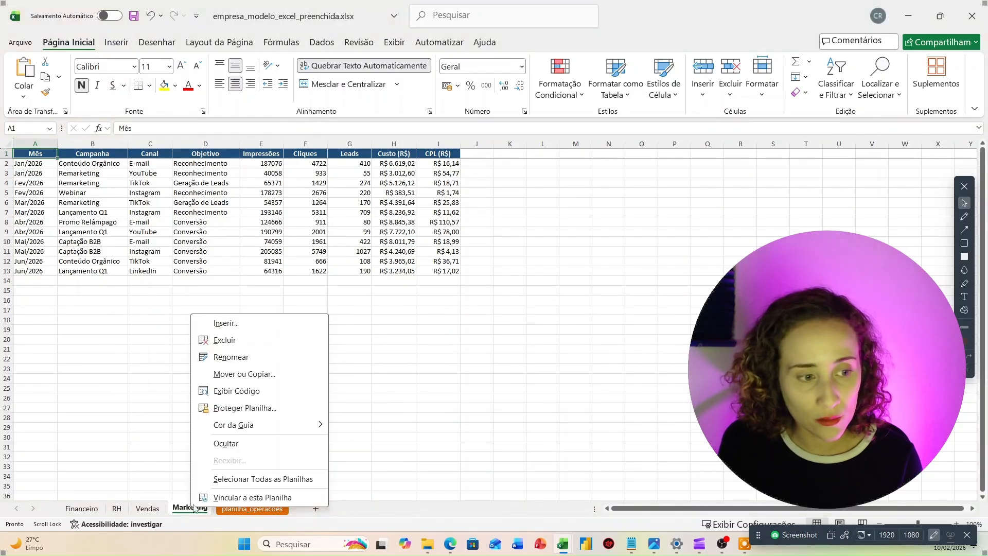
pyautogui.moveTo(246, 427)
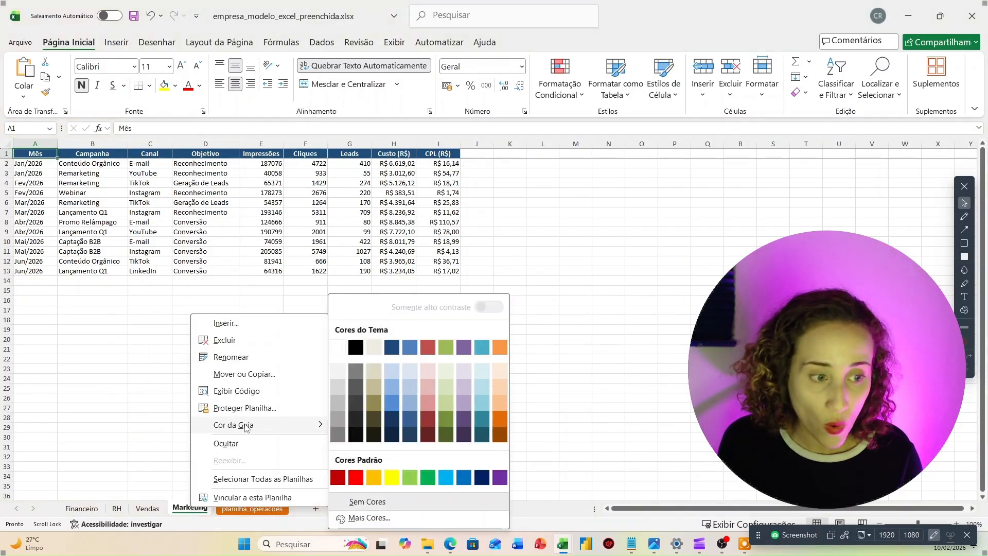
pyautogui.click(452, 426)
# - Set the Vendas sheet's tab colour to a darker blue theme colour
pyautogui.click(147, 509)
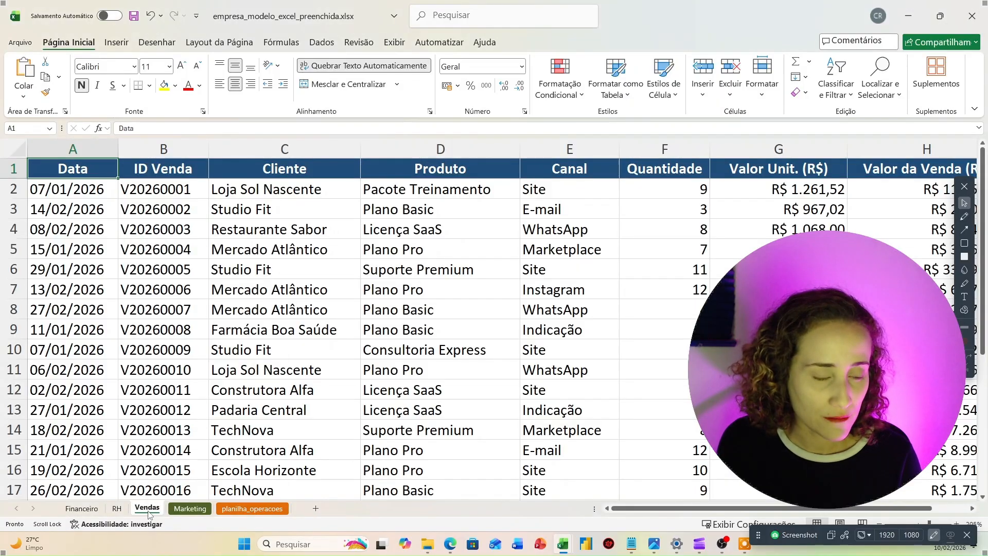
pyautogui.rightClick(148, 510)
pyautogui.moveTo(212, 430)
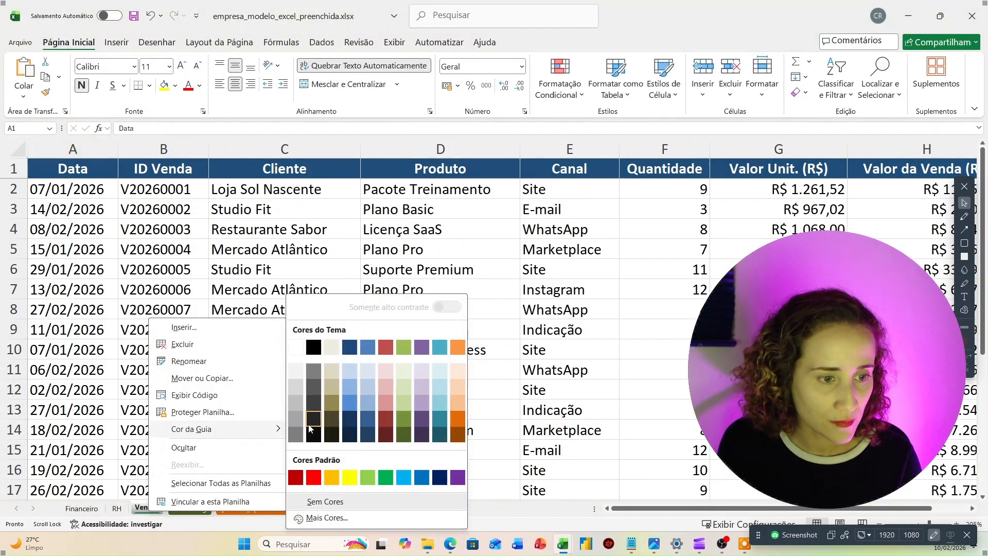
pyautogui.click(361, 419)
# - Set the RH sheet's tab colour to the olive-tan theme colour
pyautogui.click(118, 509)
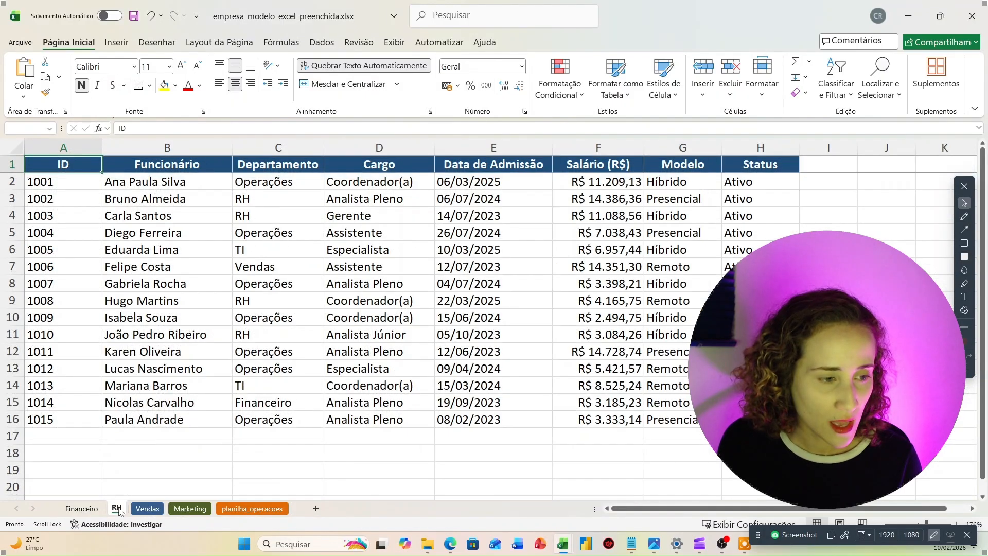
pyautogui.rightClick(127, 507)
pyautogui.moveTo(206, 426)
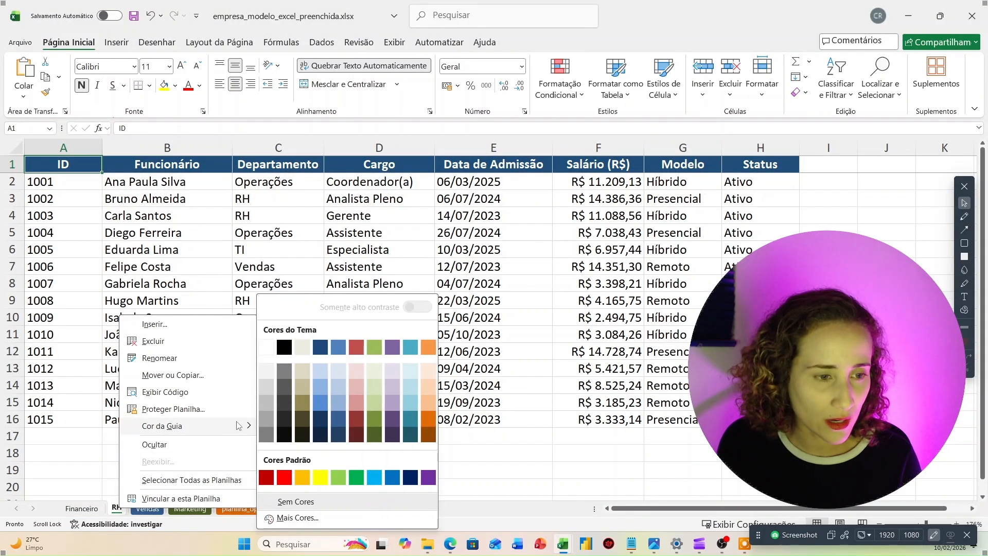
pyautogui.click(304, 403)
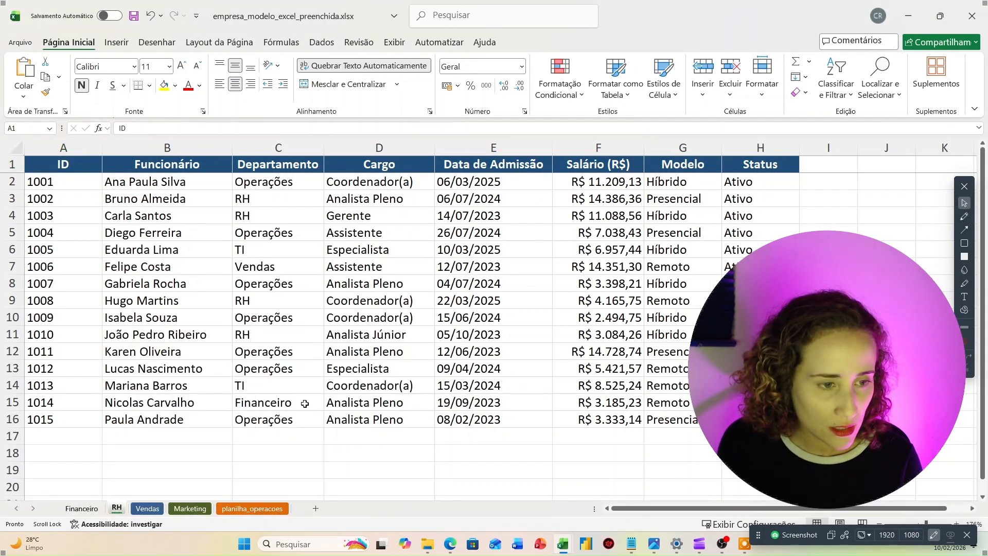
# - Set the Financeiro sheet's tab colour to the standard green
pyautogui.click(85, 509)
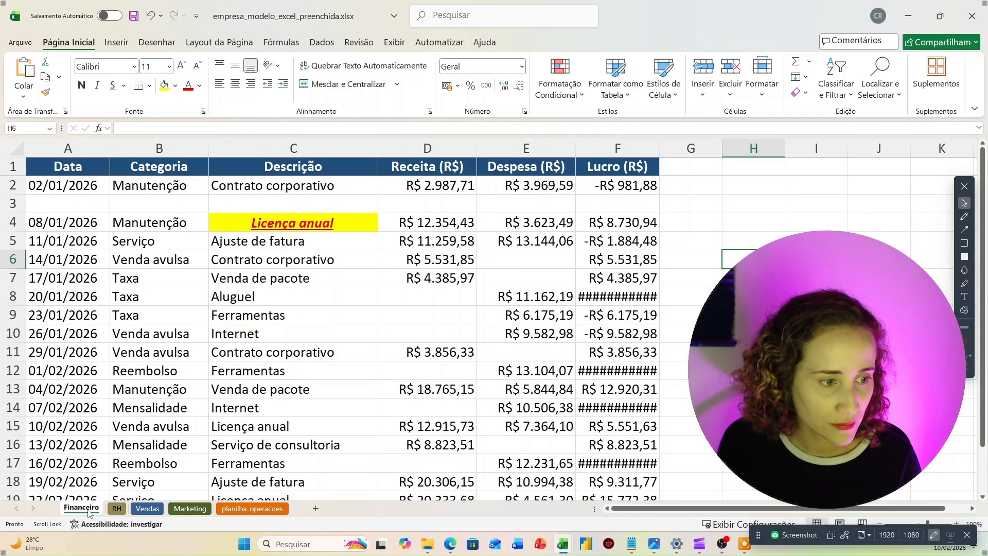
pyautogui.rightClick(90, 512)
pyautogui.moveTo(165, 427)
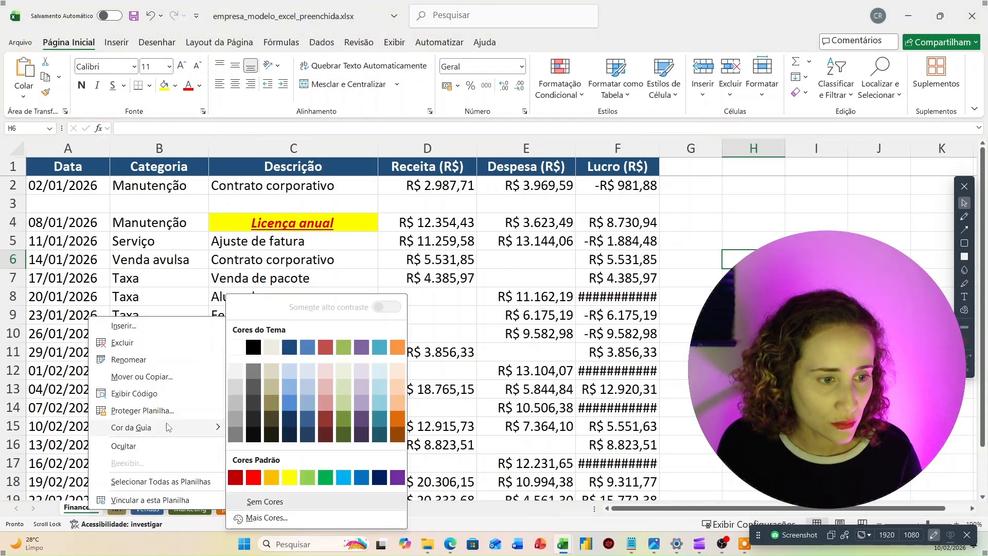
pyautogui.click(325, 477)
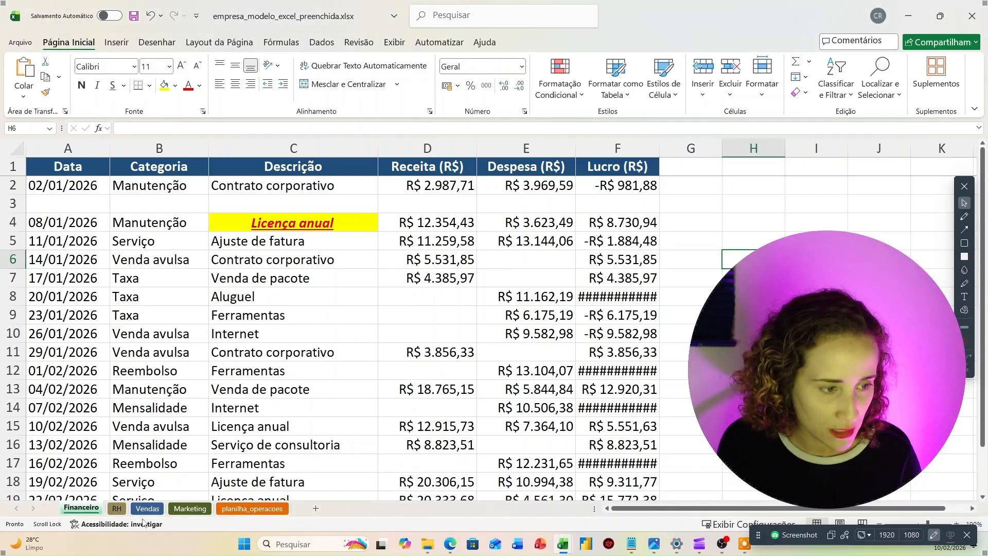
# - Hide the planilha_operacoes sheet and unhide it again
pyautogui.rightClick(271, 511)
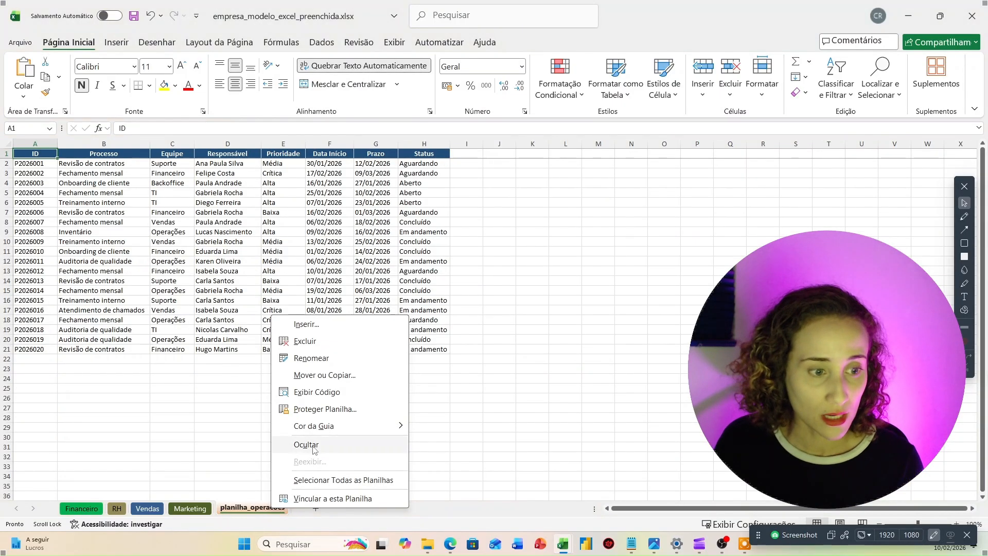
pyautogui.click(309, 445)
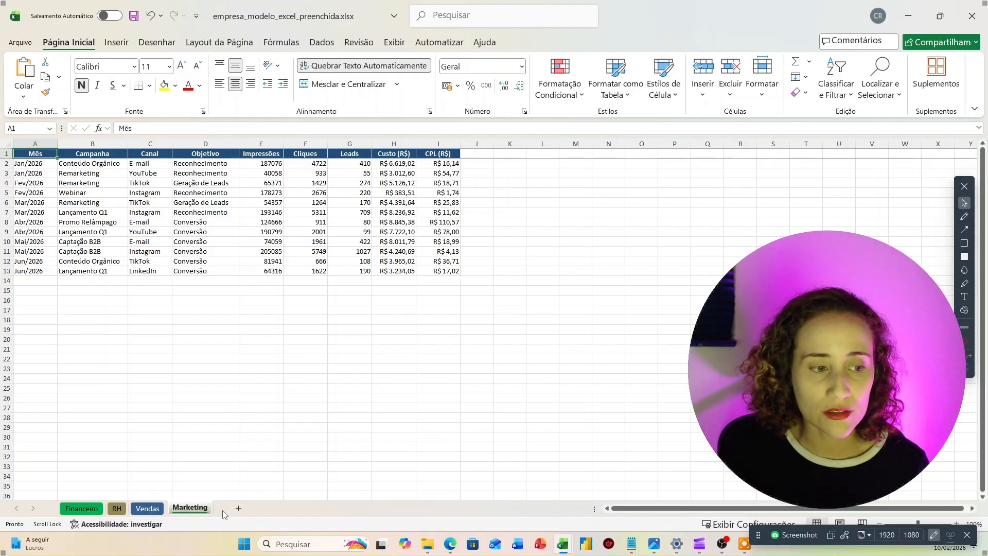
pyautogui.rightClick(192, 511)
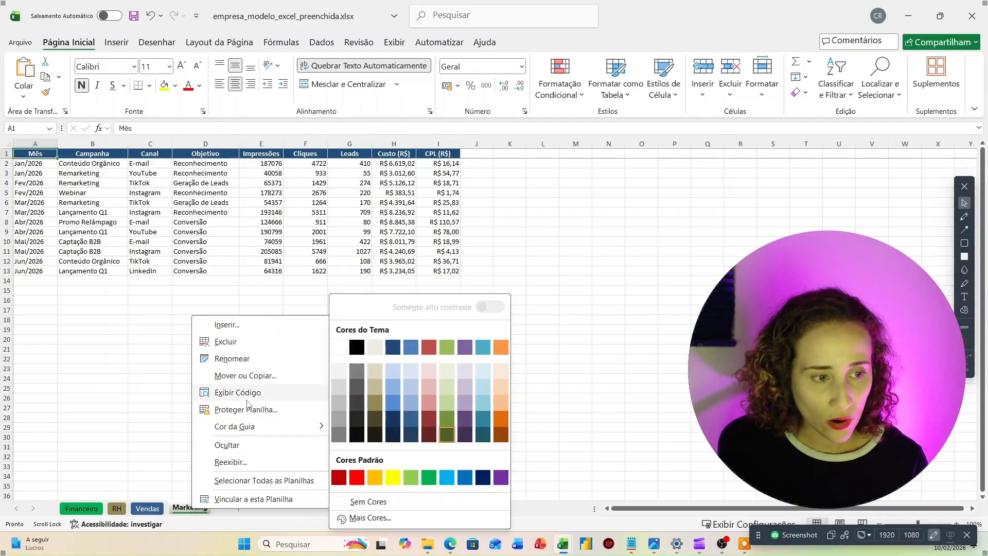
pyautogui.click(245, 466)
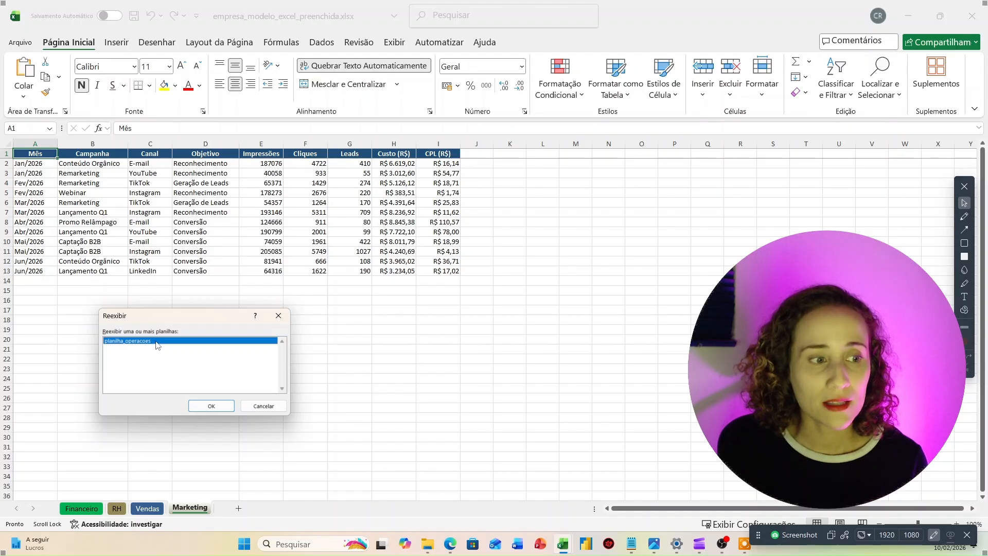
pyautogui.click(210, 406)
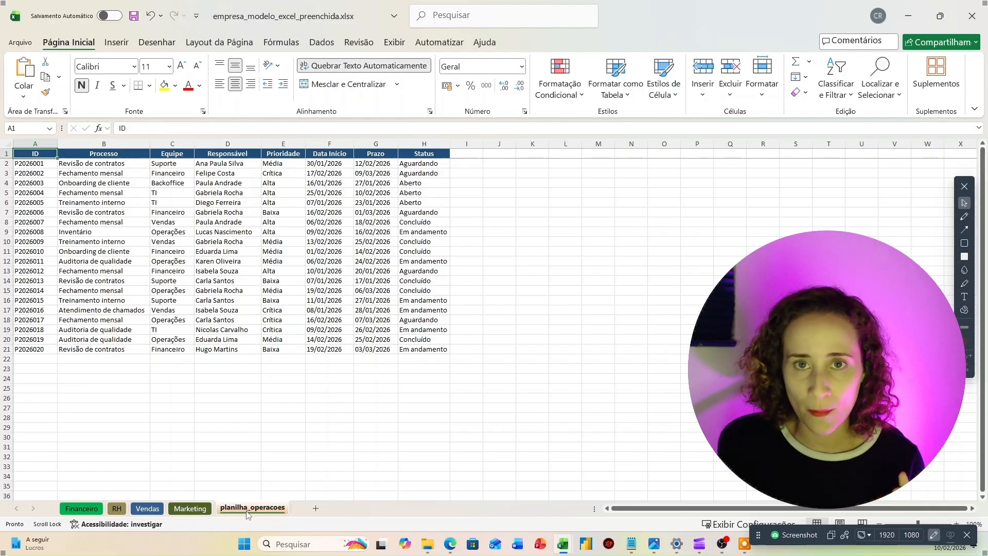
# - Delete the planilha_operacoes sheet permanently from the workbook
pyautogui.rightClick(247, 515)
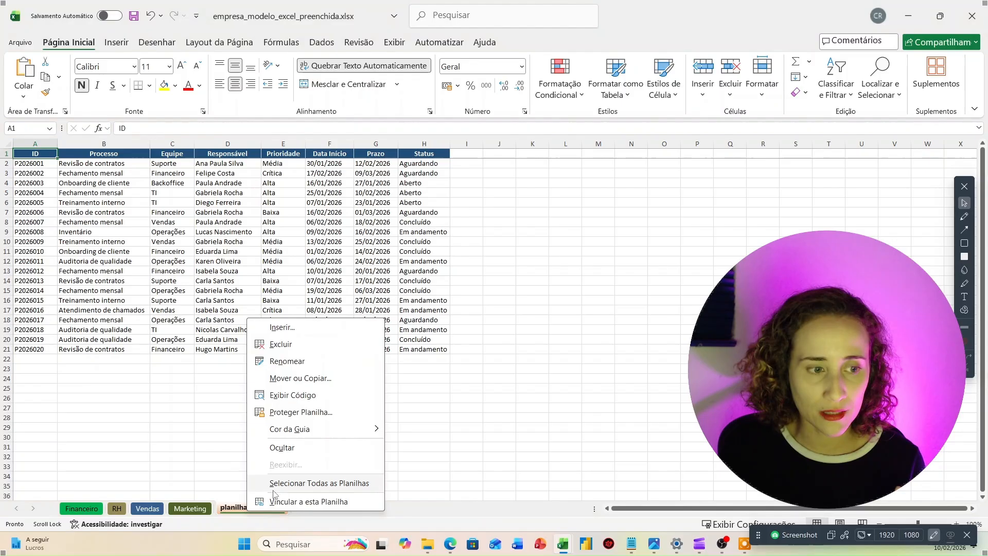
pyautogui.click(305, 344)
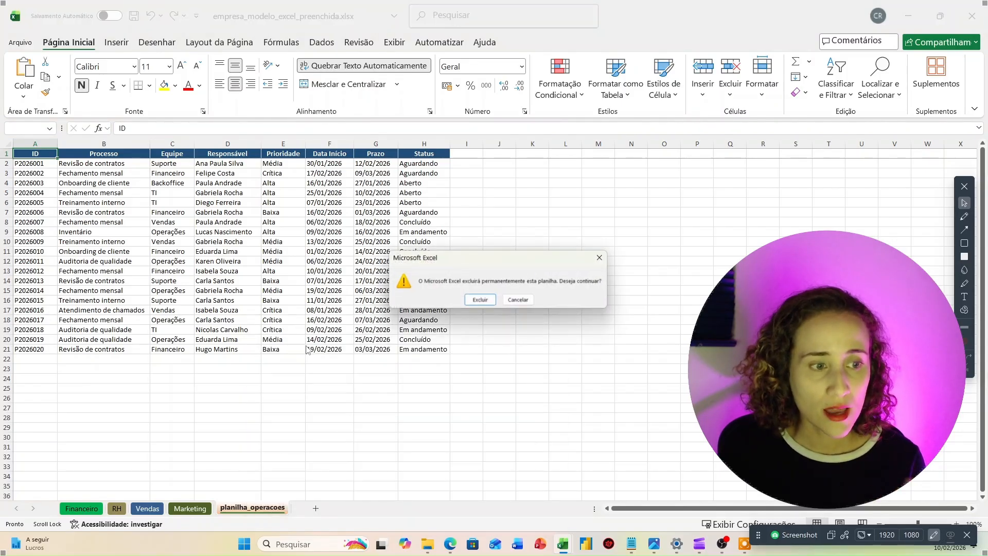
pyautogui.click(479, 300)
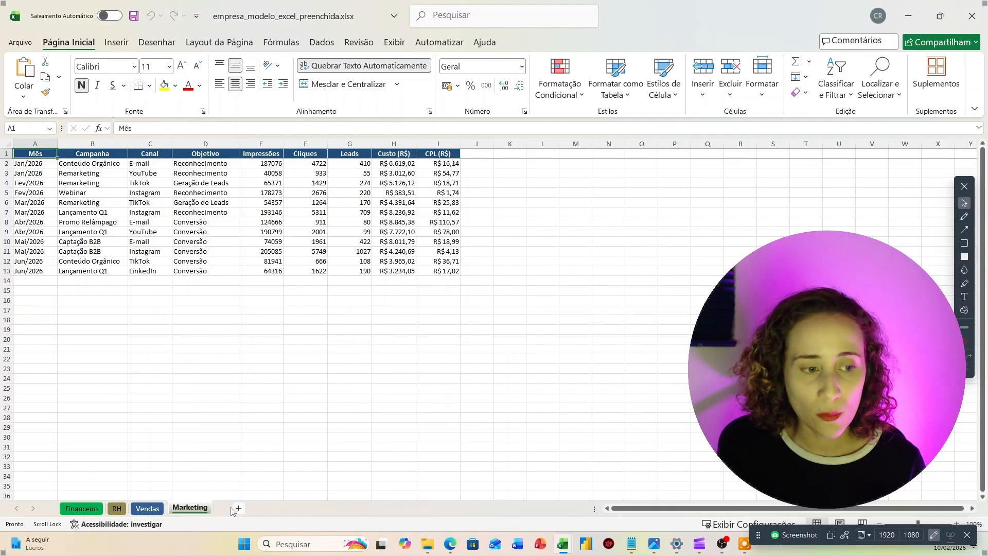
# - Add two new blank sheets after the Marketing sheet
pyautogui.click(239, 509)
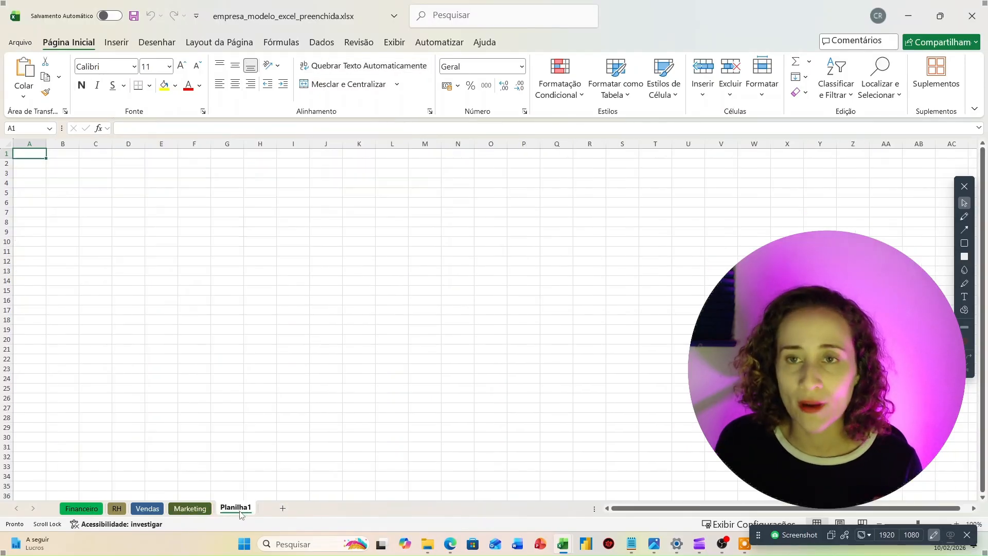
pyautogui.click(283, 510)
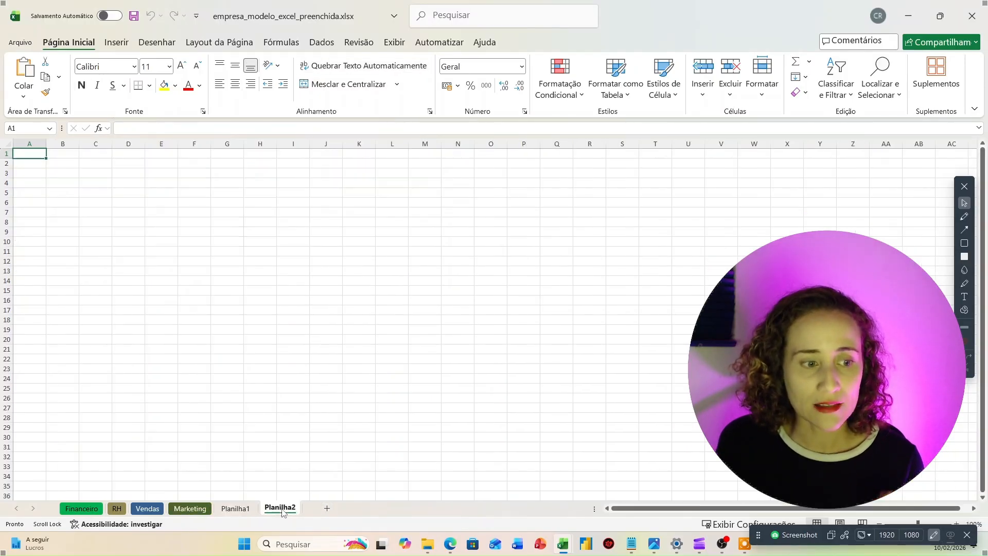
# - Turn off the gridlines on the Planilha1 sheet and turn them back on
pyautogui.click(247, 510)
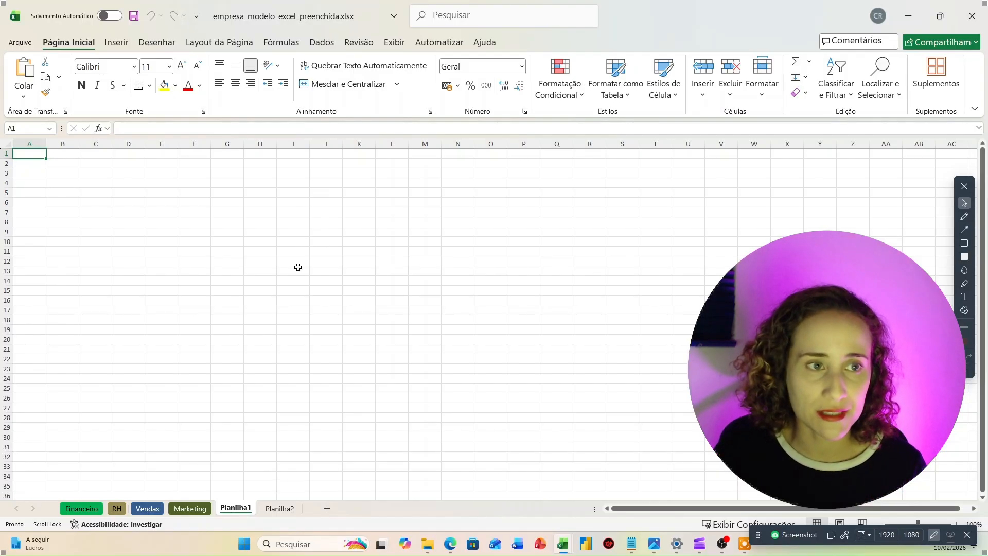
pyautogui.click(403, 44)
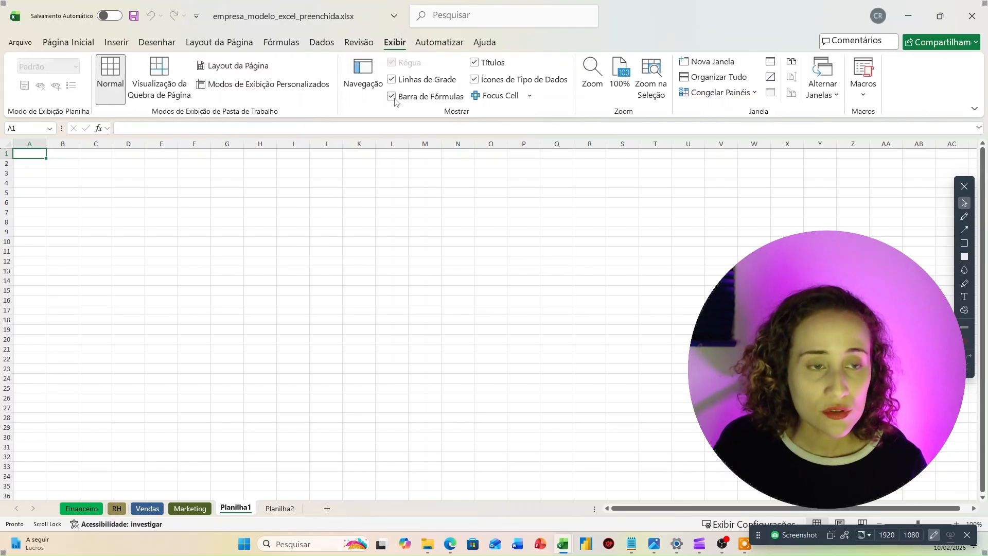
pyautogui.click(391, 80)
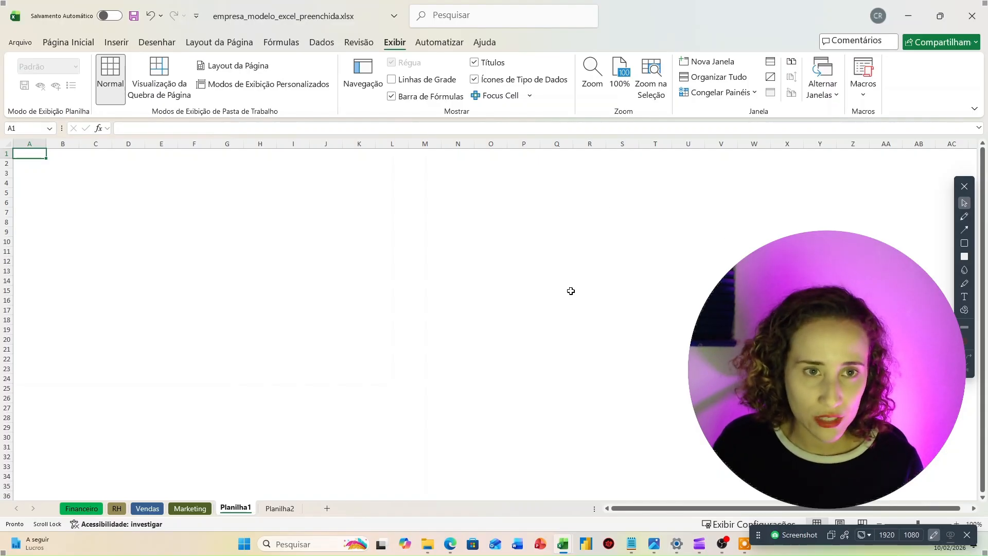
pyautogui.click(395, 81)
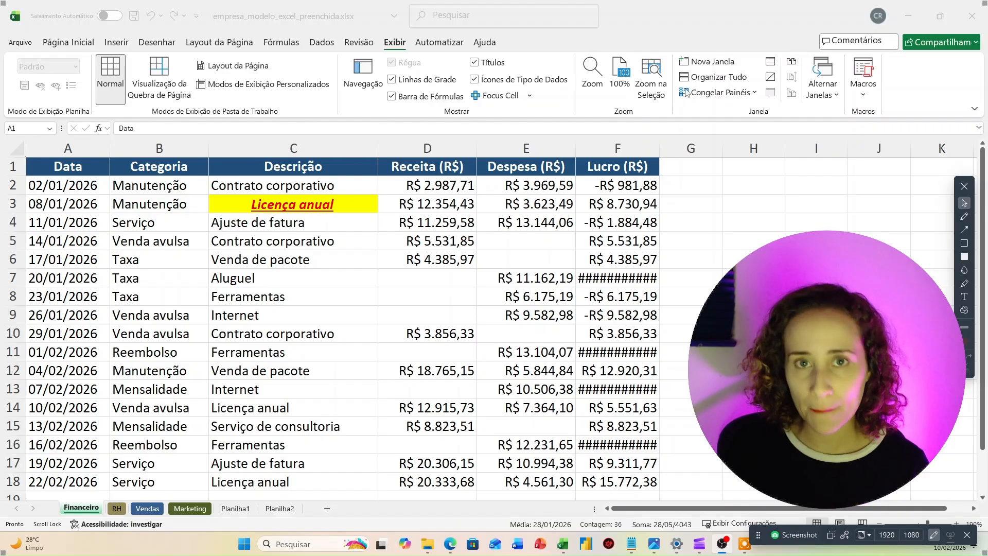
# - Freeze the top row of the Financeiro sheet and check the header row against the lower rows of data
pyautogui.click(8, 165)
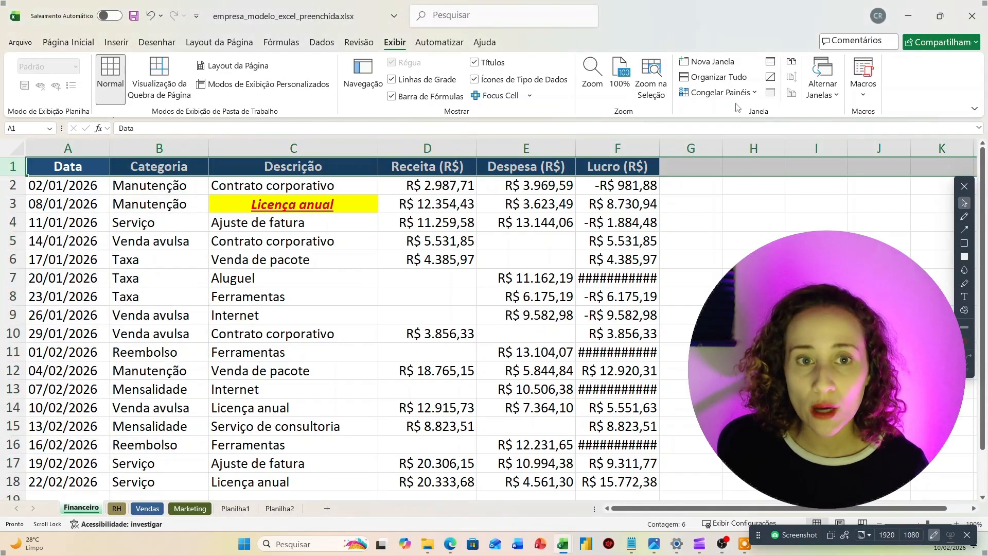
pyautogui.scroll(-3, 469, 314)
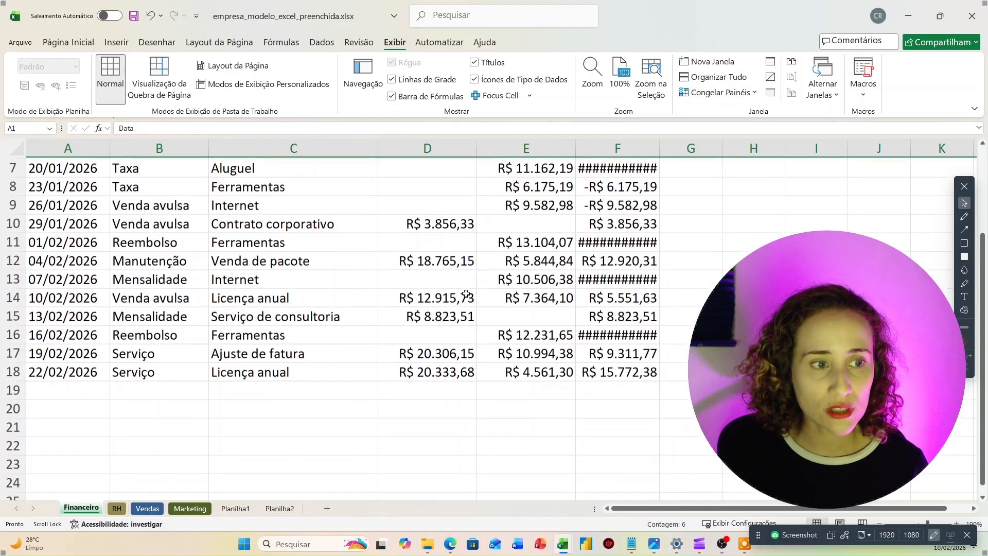
pyautogui.scroll(2, 466, 294)
pyautogui.scroll(1, 465, 294)
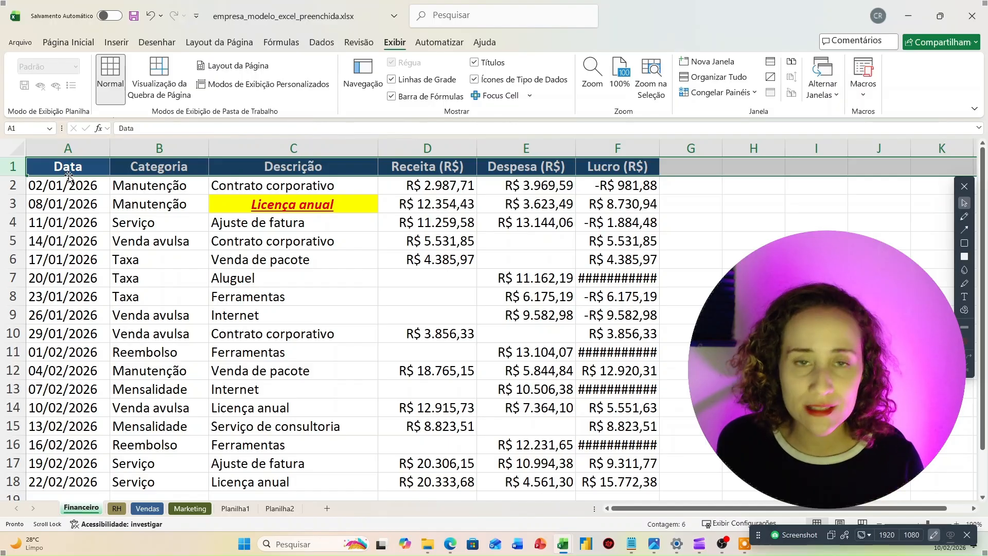
pyautogui.click(70, 171)
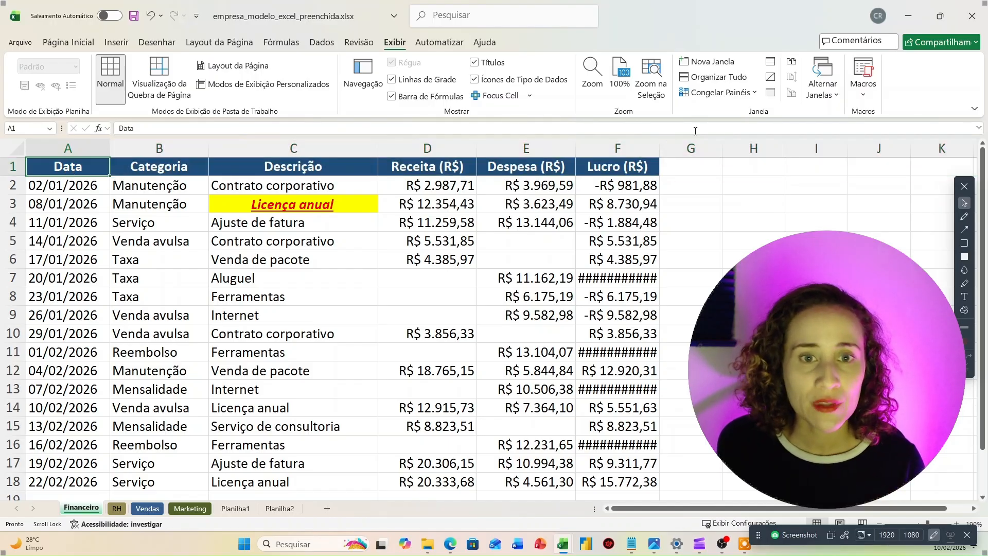
pyautogui.click(13, 166)
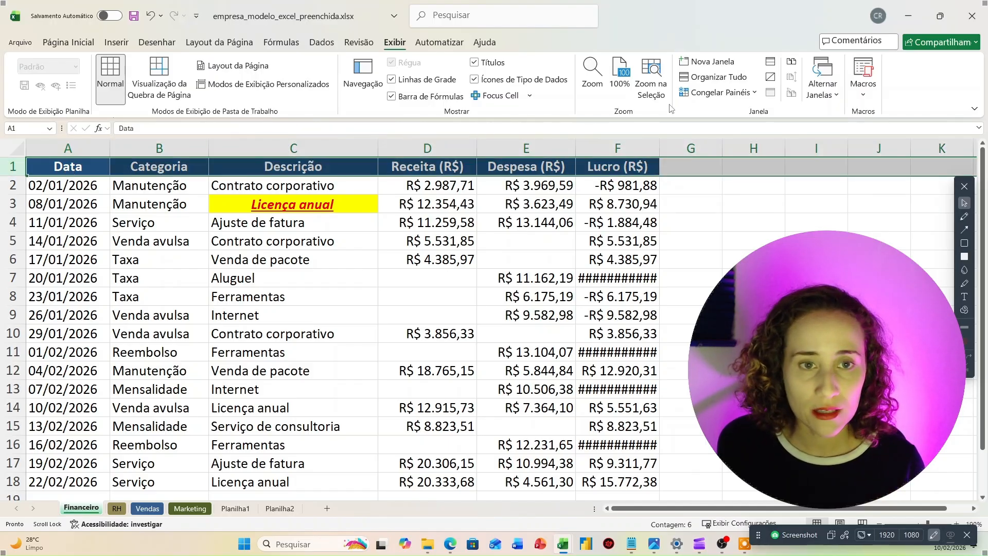
pyautogui.click(718, 93)
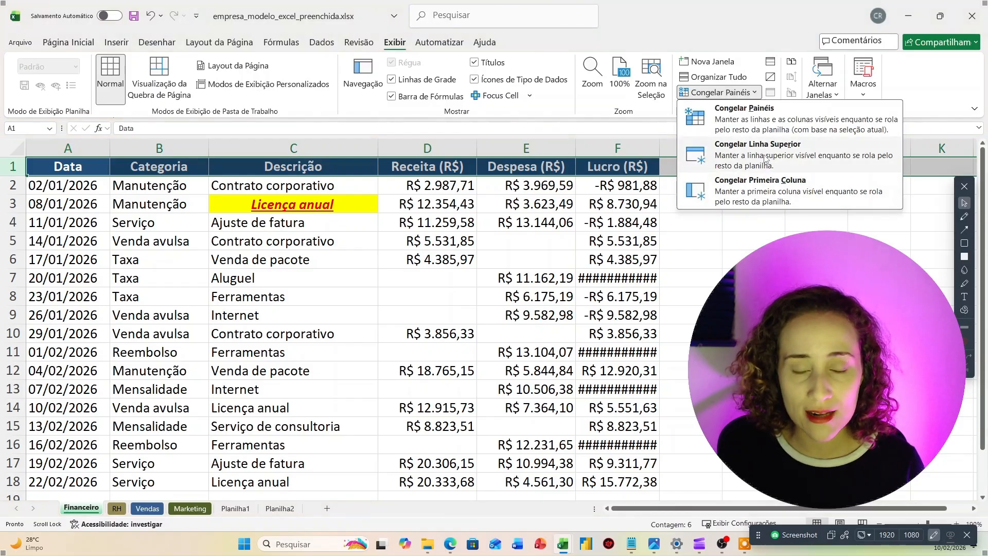
pyautogui.click(773, 161)
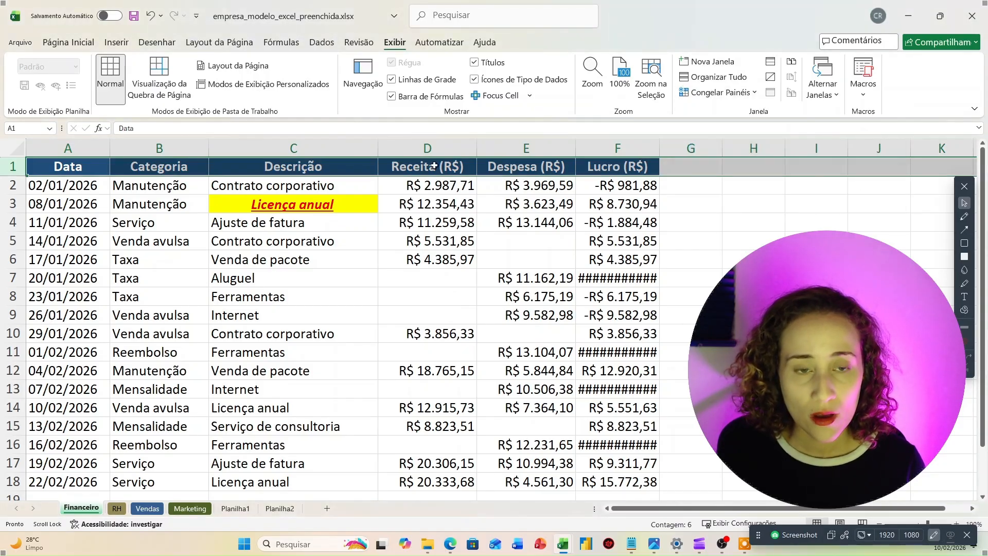
pyautogui.click(459, 229)
pyautogui.scroll(-3, 460, 230)
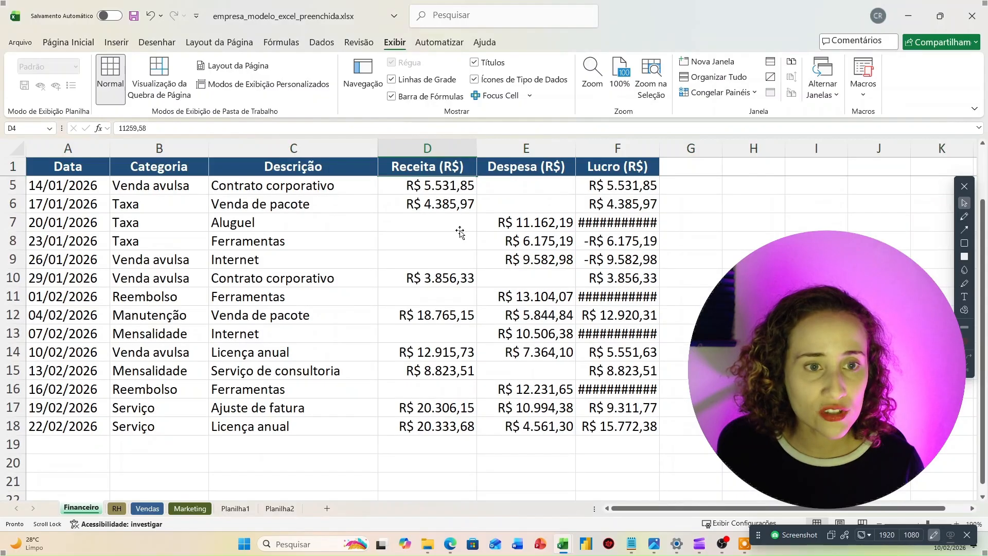
pyautogui.scroll(3, 448, 268)
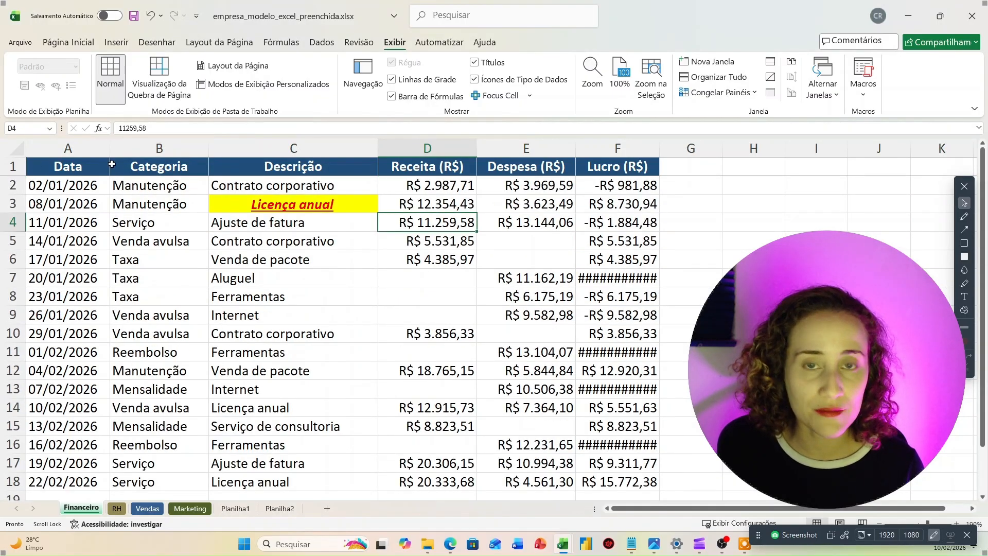
pyautogui.scroll(-5, 142, 165)
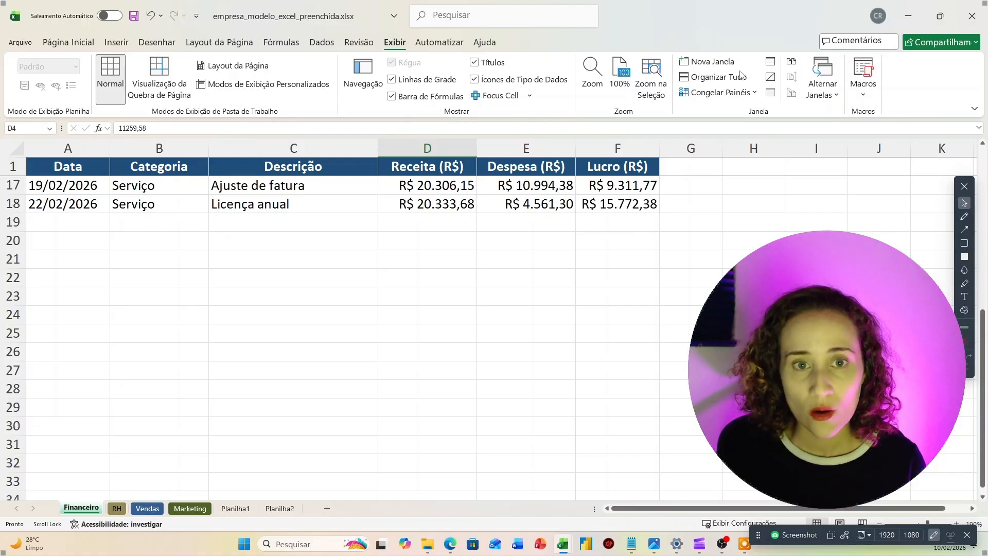
# - Unfreeze the panes on the Financeiro sheet and check how the header row scrolls
pyautogui.click(719, 93)
pyautogui.click(741, 120)
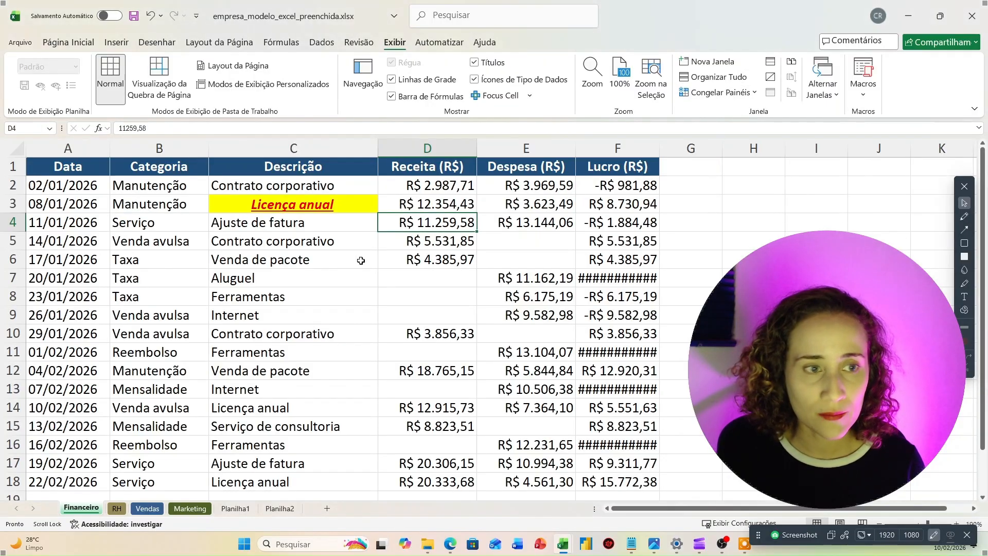
pyautogui.scroll(-4, 423, 270)
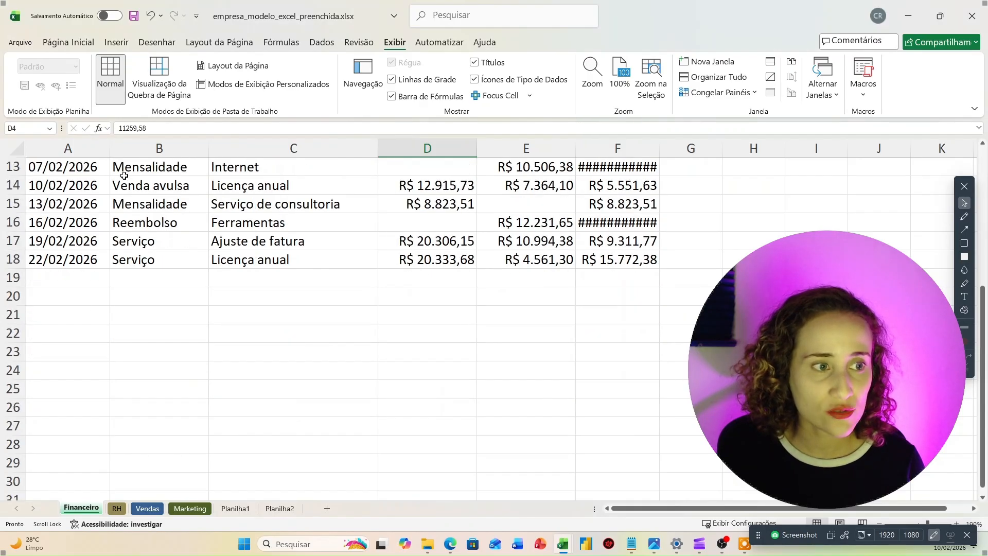